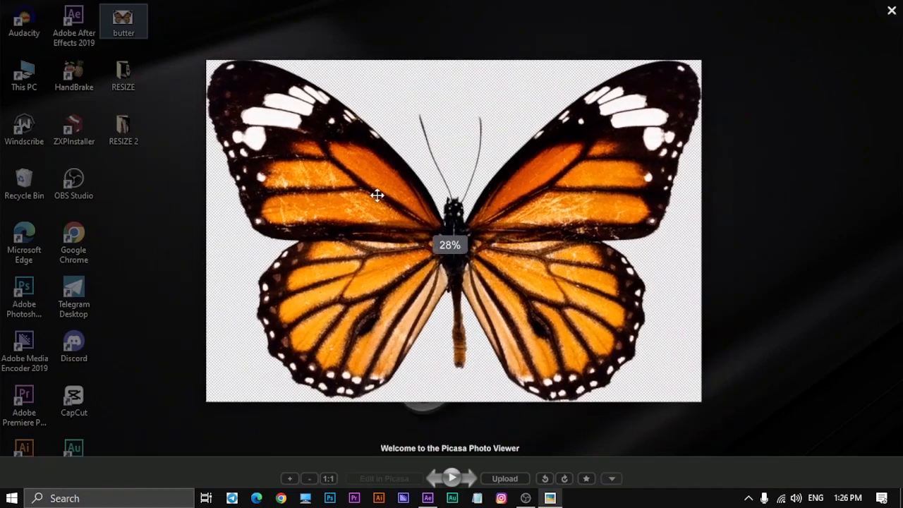
- Close the butterfly image preview, switch to After Effects and create a 400 x 400 px composition at 29.97 fps
{"action": "left_click", "coordinate": [890, 8]}
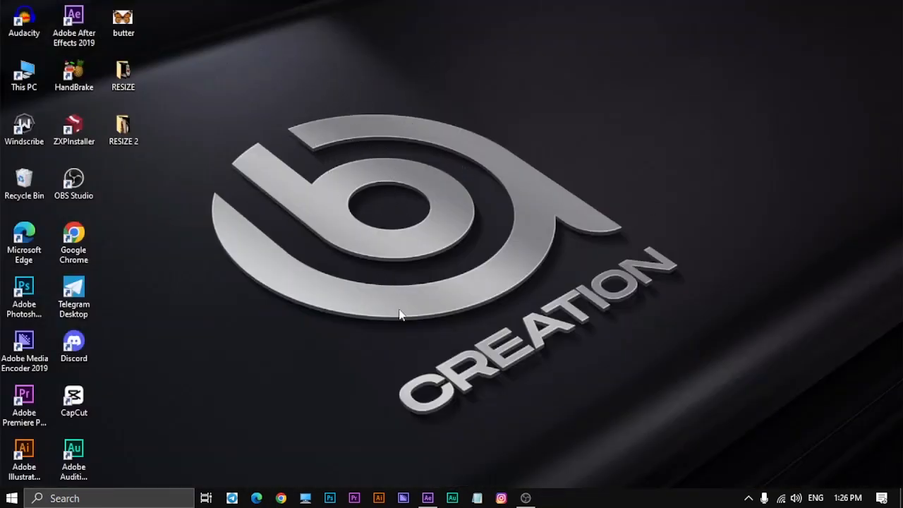
{"action": "left_click", "coordinate": [428, 498]}
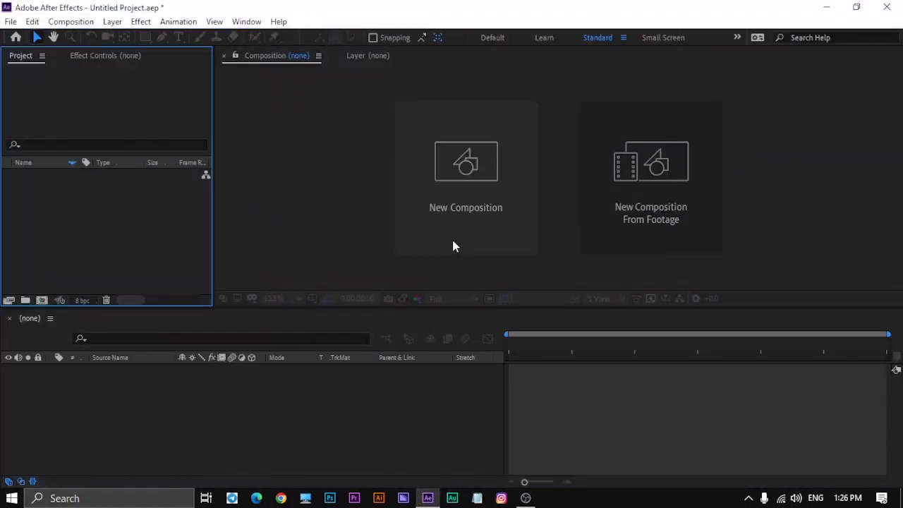
{"action": "left_click", "coordinate": [477, 182]}
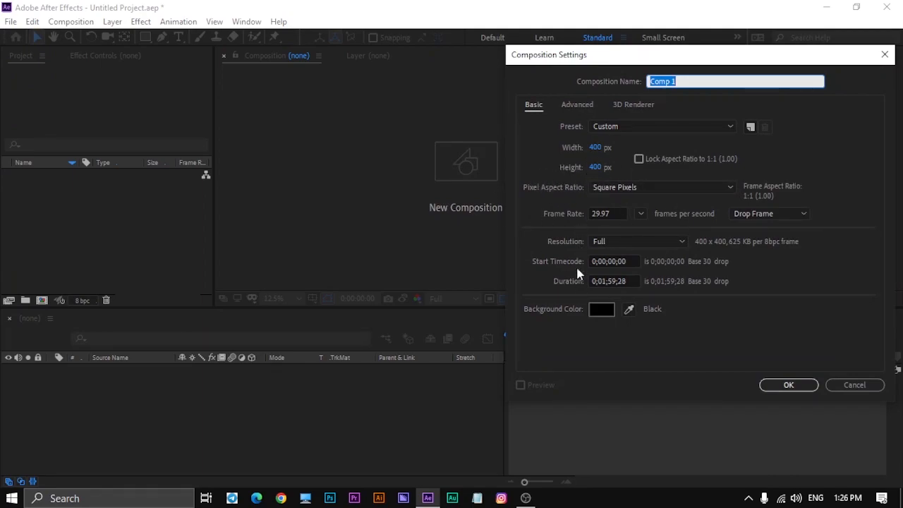
{"action": "left_click", "coordinate": [788, 387]}
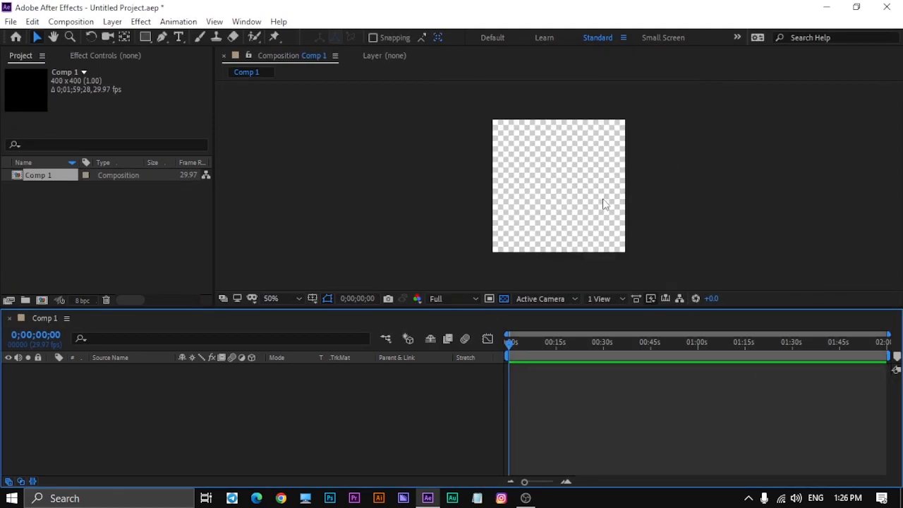
- Import the butter image from the Desktop as footage and add it to Comp 1 as a layer
{"action": "double_click", "coordinate": [103, 213]}
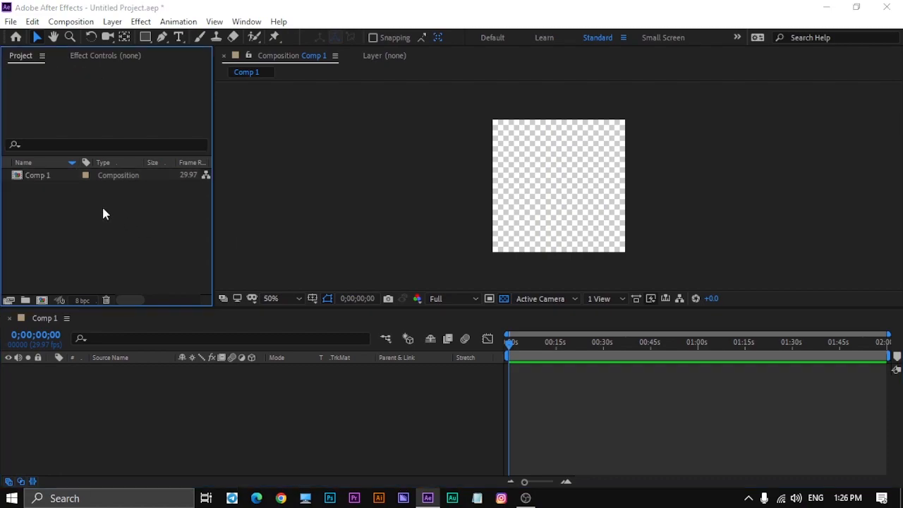
{"action": "left_click", "coordinate": [499, 144]}
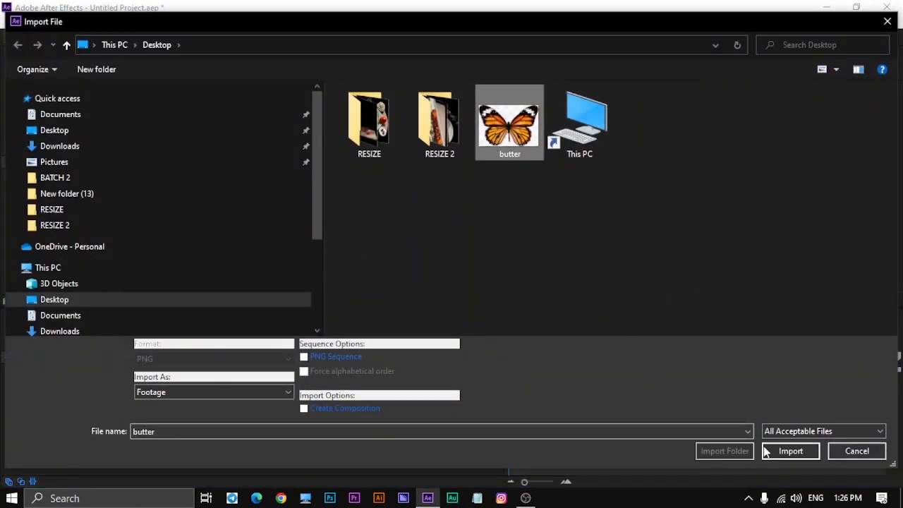
{"action": "left_click", "coordinate": [801, 455]}
{"action": "left_click_drag", "start_coordinate": [50, 189], "coordinate": [204, 439]}
- Scale the butter.png layer to 14% so the whole butterfly fits inside the composition
{"action": "key", "text": "s"}
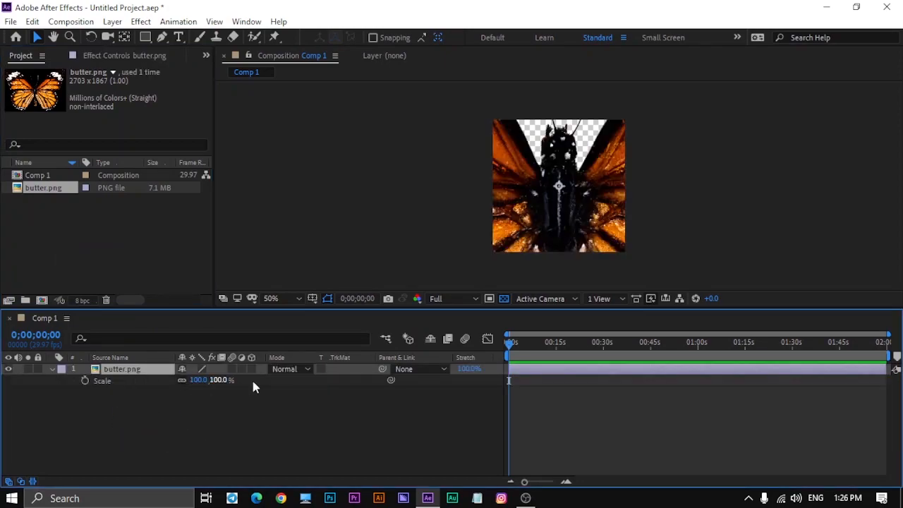
{"action": "left_click_drag", "start_coordinate": [200, 380], "coordinate": [147, 382]}
{"action": "left_click", "coordinate": [284, 454]}
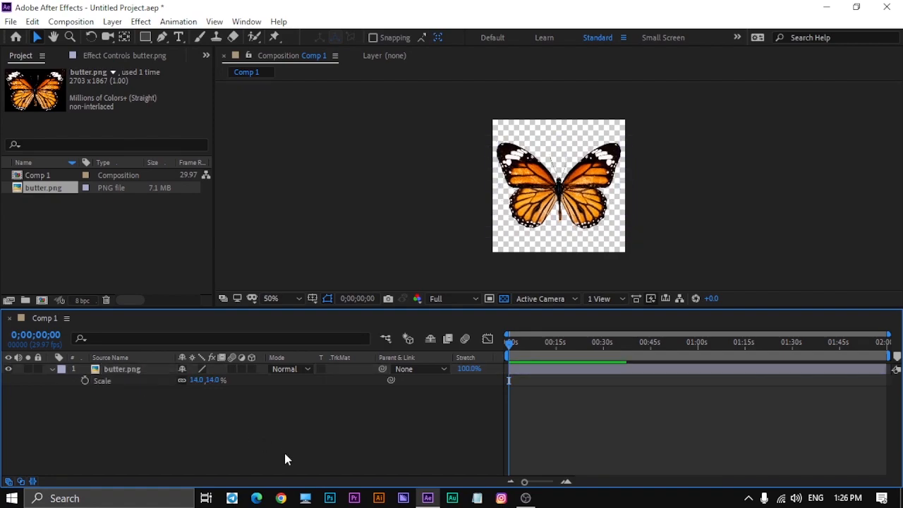
{"action": "left_click", "coordinate": [48, 369]}
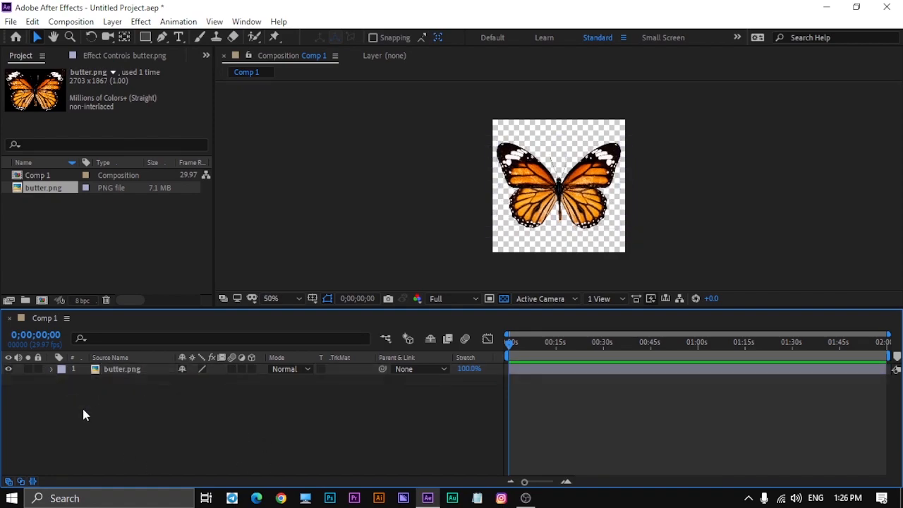
- Draw a closed RotoBezier mask with the Pen tool around the butterfly's right wing on the butter.png layer
{"action": "left_click", "coordinate": [121, 370]}
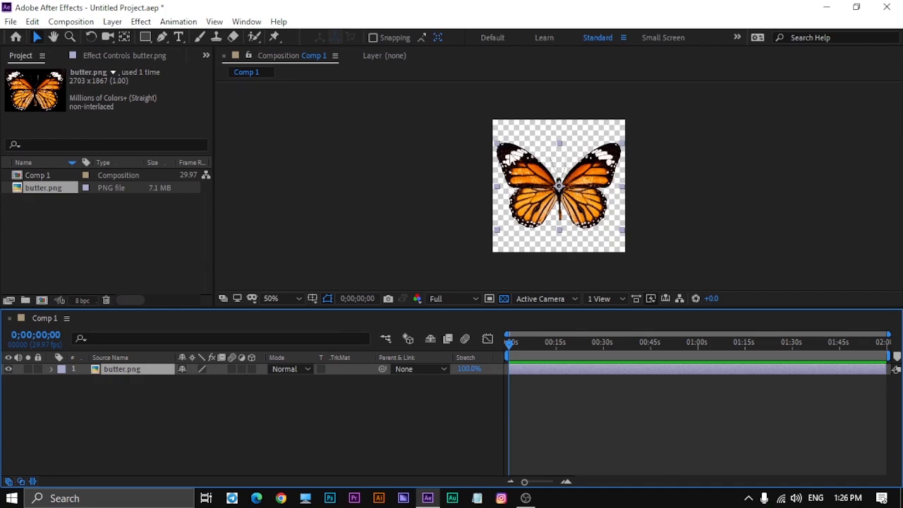
{"action": "scroll", "coordinate": [511, 158], "scroll_direction": "up", "scroll_amount": 1}
{"action": "left_click", "coordinate": [292, 418]}
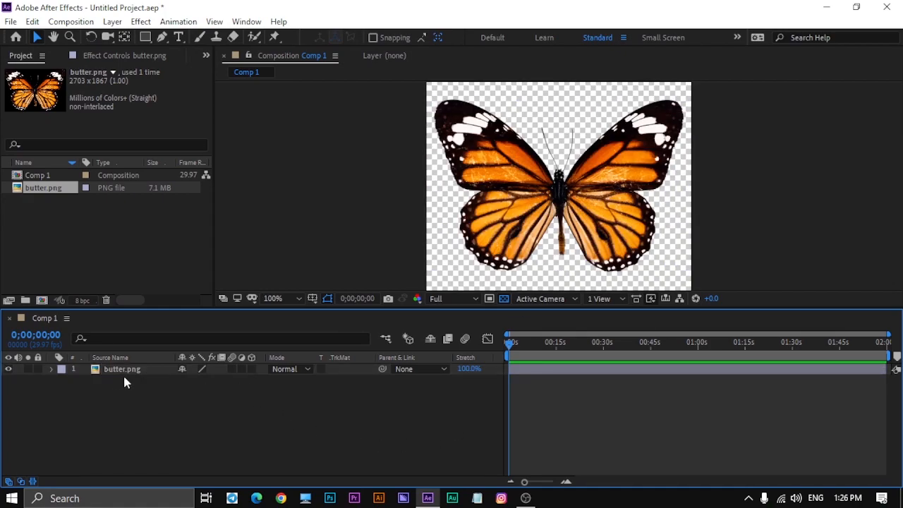
{"action": "left_click", "coordinate": [142, 369]}
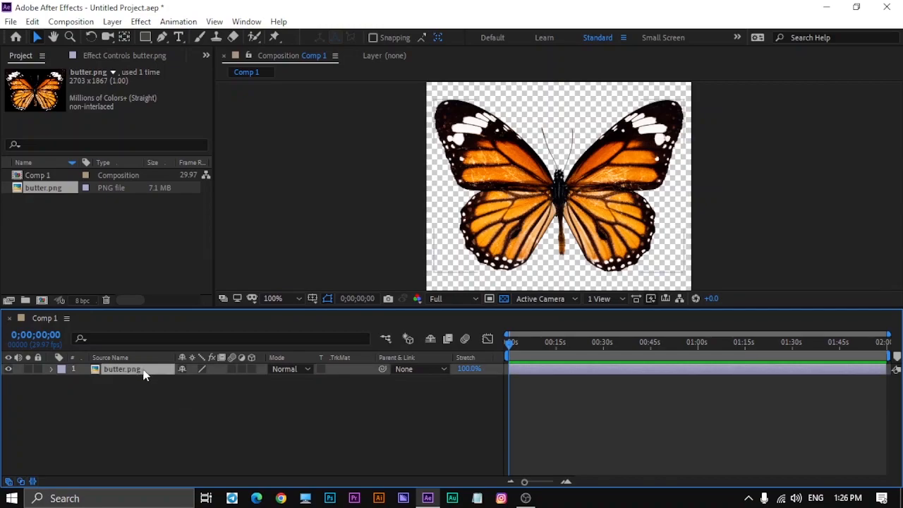
{"action": "left_click", "coordinate": [163, 38]}
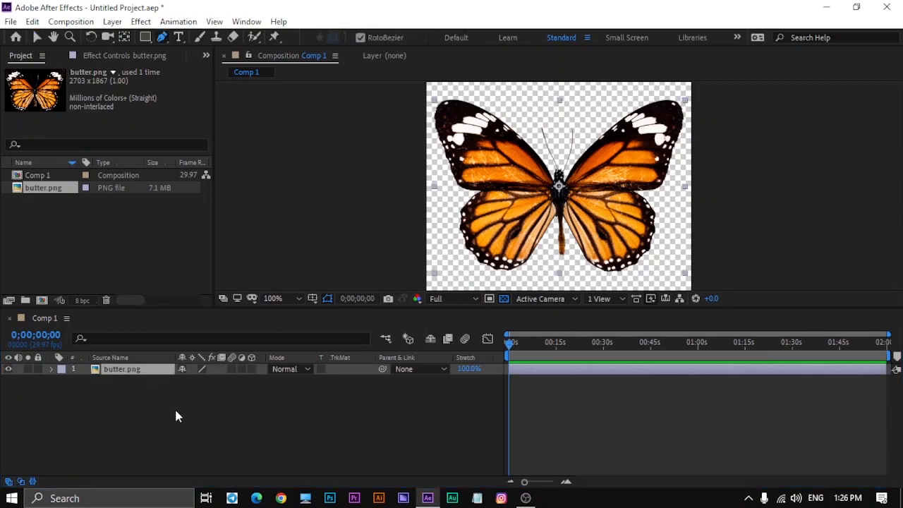
{"action": "left_click", "coordinate": [593, 281]}
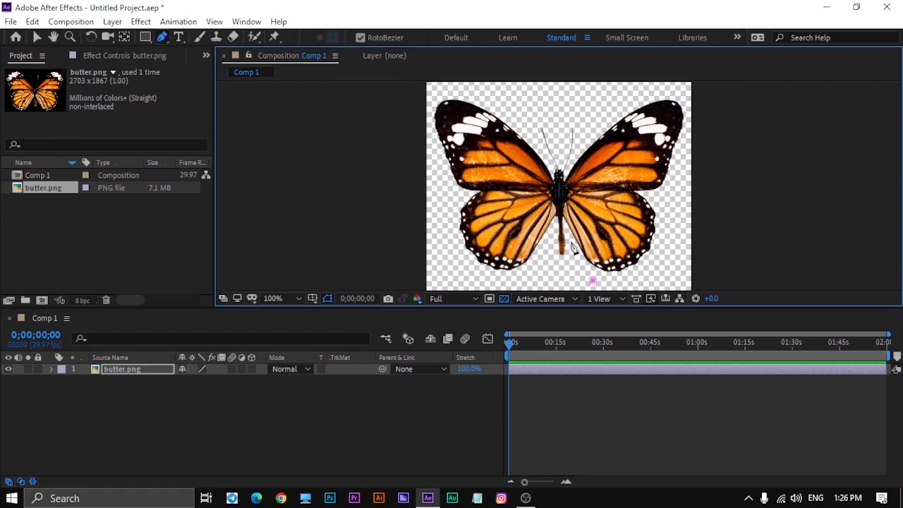
{"action": "scroll", "coordinate": [570, 240], "scroll_direction": "up", "scroll_amount": 2}
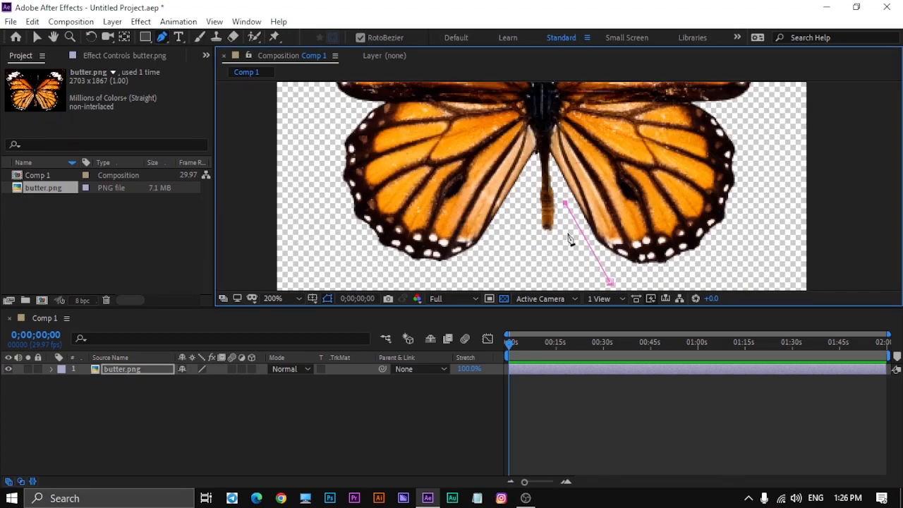
{"action": "key", "text": "grave"}
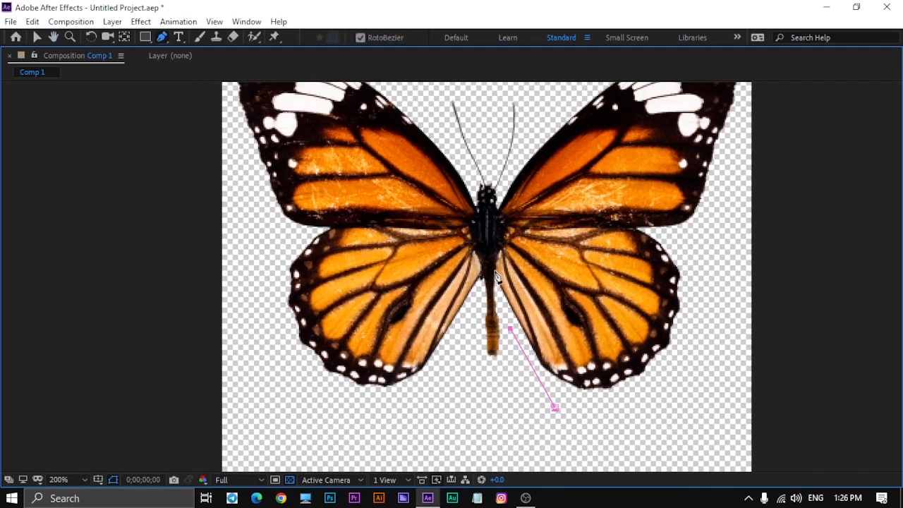
{"action": "left_click", "coordinate": [495, 275]}
{"action": "left_click", "coordinate": [533, 130]}
{"action": "key", "text": "space"}
{"action": "left_click_drag", "start_coordinate": [564, 190], "coordinate": [545, 259]}
{"action": "left_click", "coordinate": [605, 127]}
{"action": "left_click", "coordinate": [710, 94]}
{"action": "left_click", "coordinate": [719, 187]}
{"action": "left_click", "coordinate": [699, 290]}
{"action": "left_click", "coordinate": [686, 325]}
{"action": "left_click", "coordinate": [676, 408]}
{"action": "left_click", "coordinate": [636, 443]}
{"action": "key", "text": "comma"}
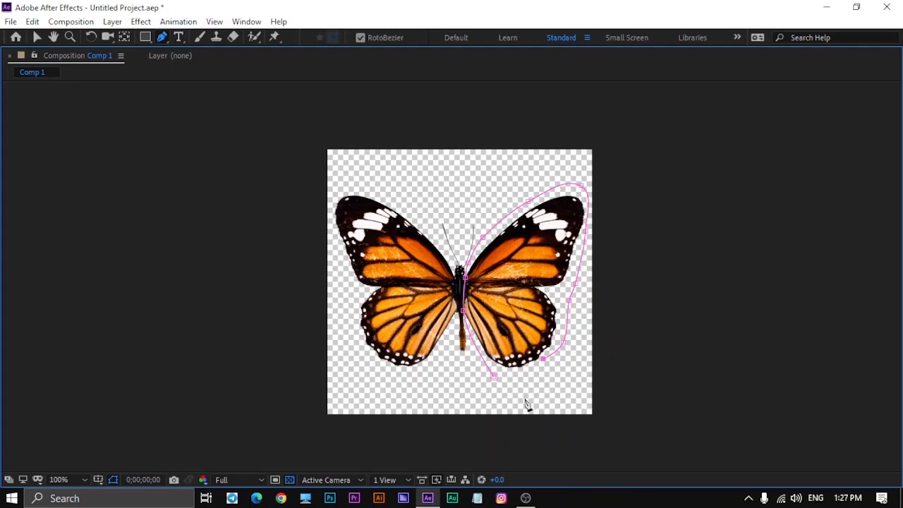
{"action": "left_click", "coordinate": [495, 378]}
{"action": "key", "text": "grave"}
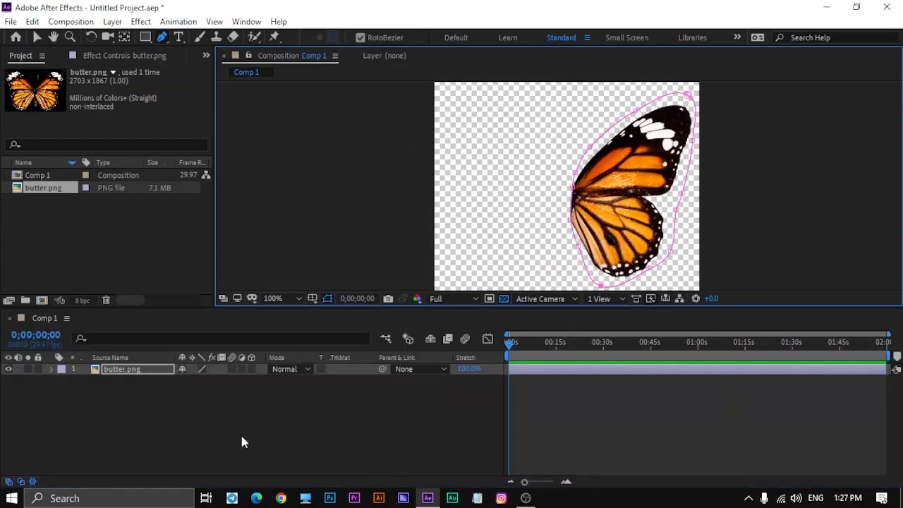
- Duplicate the masked wing layer and flip the copy horizontally to form the left wing
{"action": "left_click", "coordinate": [149, 371]}
{"action": "key", "text": "ctrl+d"}
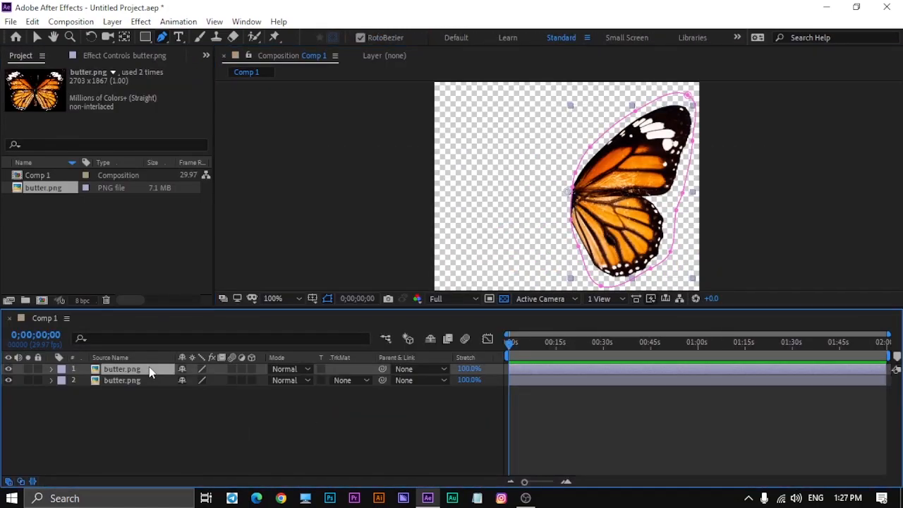
{"action": "right_click", "coordinate": [148, 373]}
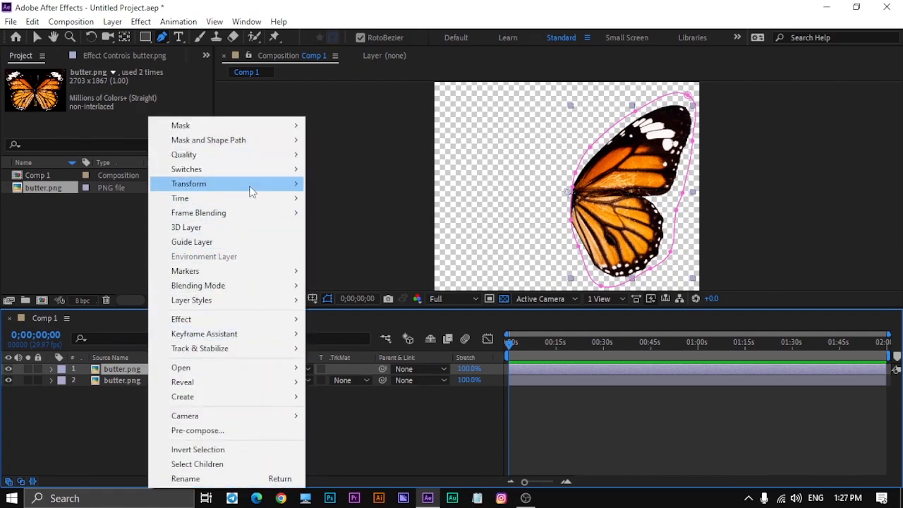
{"action": "mouse_move", "coordinate": [250, 185]}
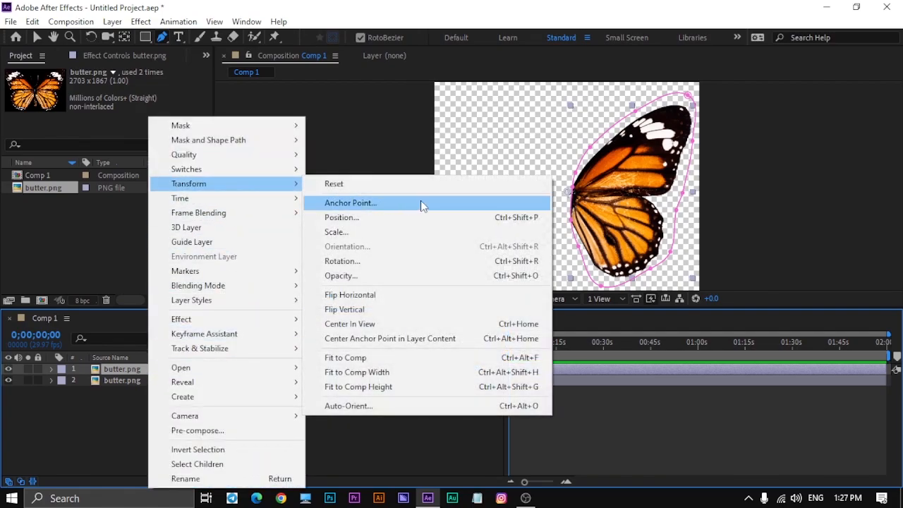
{"action": "left_click", "coordinate": [409, 297]}
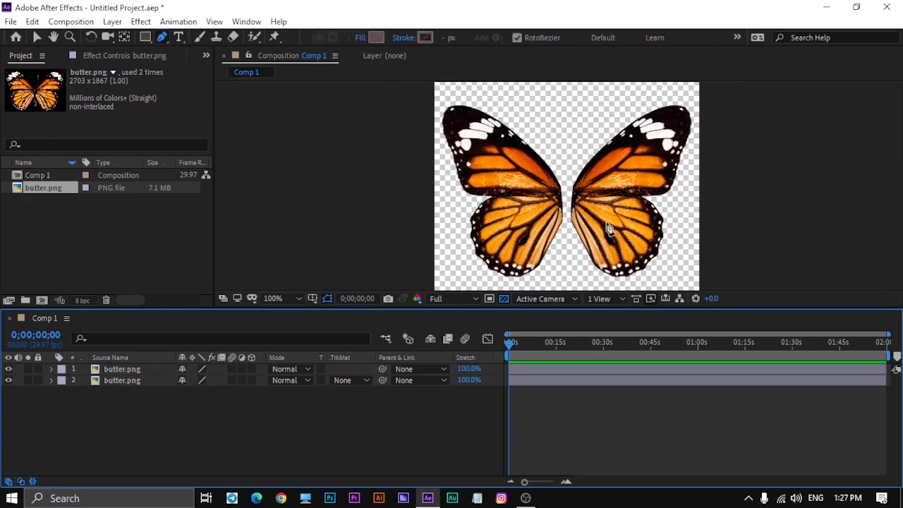
- Duplicate the left wing layer and delete Mask 1 from the new top copy
{"action": "left_click", "coordinate": [146, 372]}
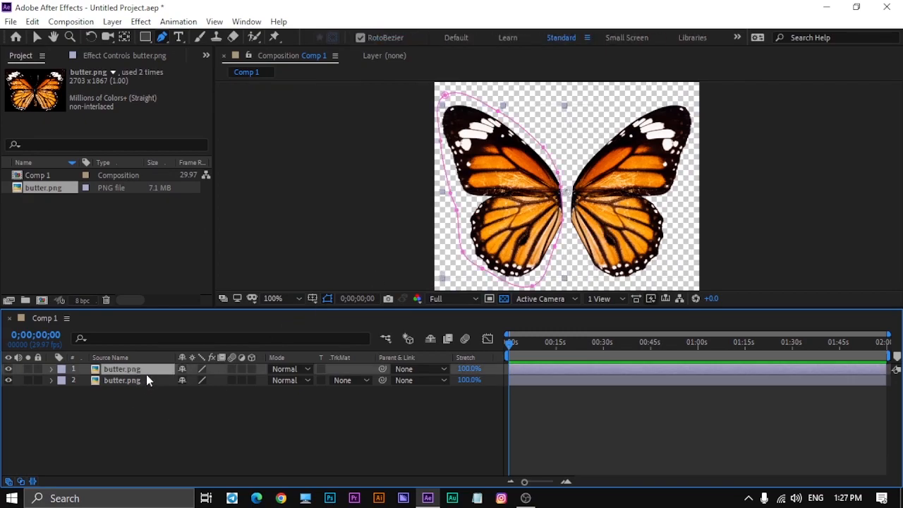
{"action": "key", "text": "ctrl+d"}
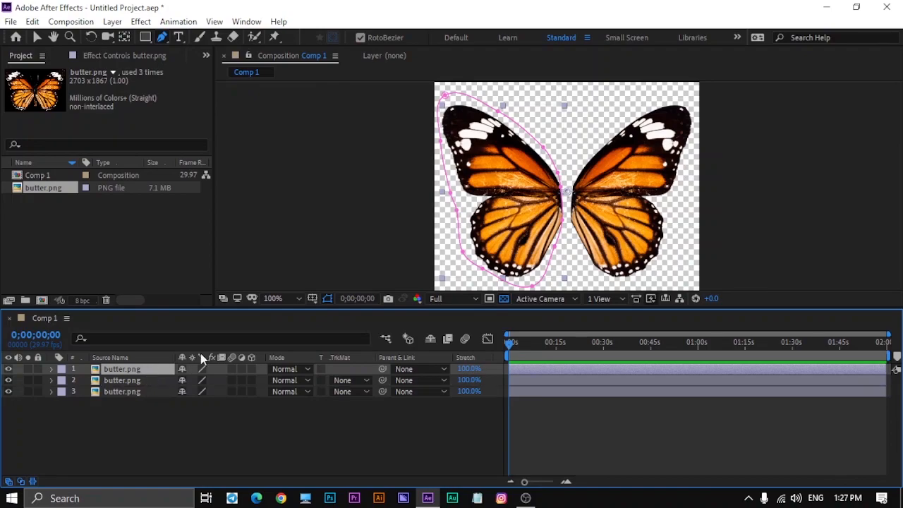
{"action": "key", "text": "m"}
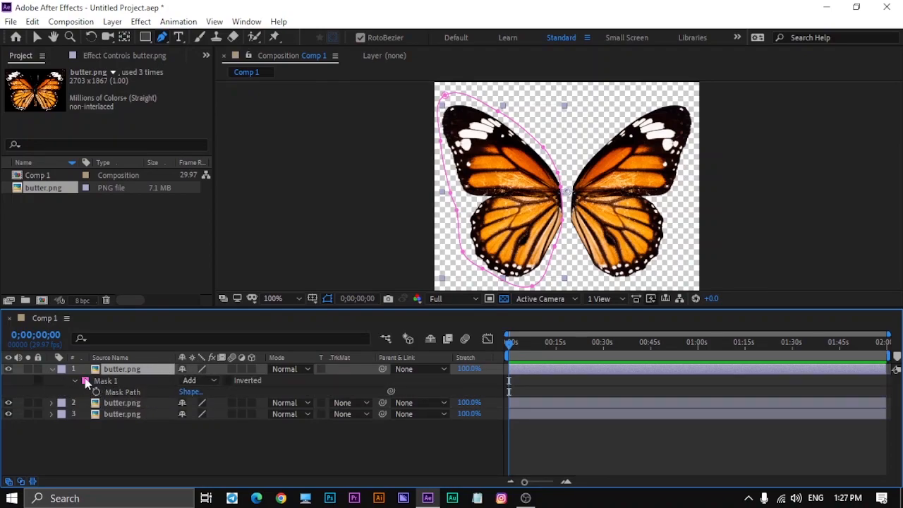
{"action": "left_click", "coordinate": [103, 381]}
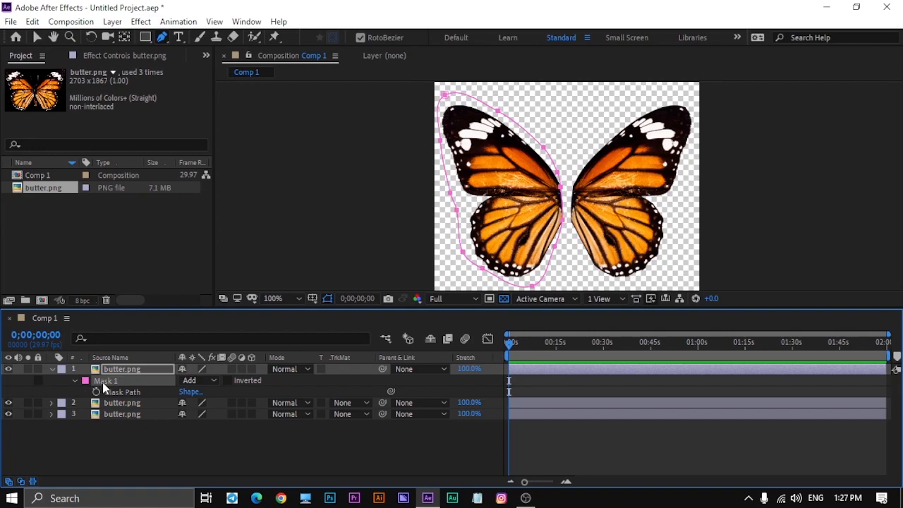
{"action": "key", "text": "Delete"}
- Hide both wing layers and draw a closed Pen mask around the butterfly's body and antennae on the top layer
{"action": "left_click_drag", "start_coordinate": [8, 381], "coordinate": [9, 392]}
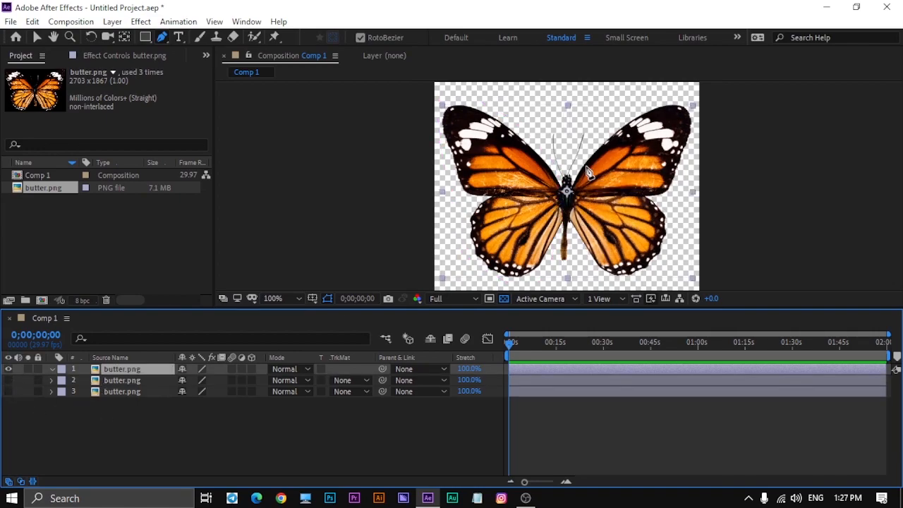
{"action": "key", "text": "grave"}
{"action": "scroll", "coordinate": [501, 241], "scroll_direction": "up", "scroll_amount": 1}
{"action": "key", "text": "space"}
{"action": "left_click_drag", "start_coordinate": [540, 325], "coordinate": [551, 301]}
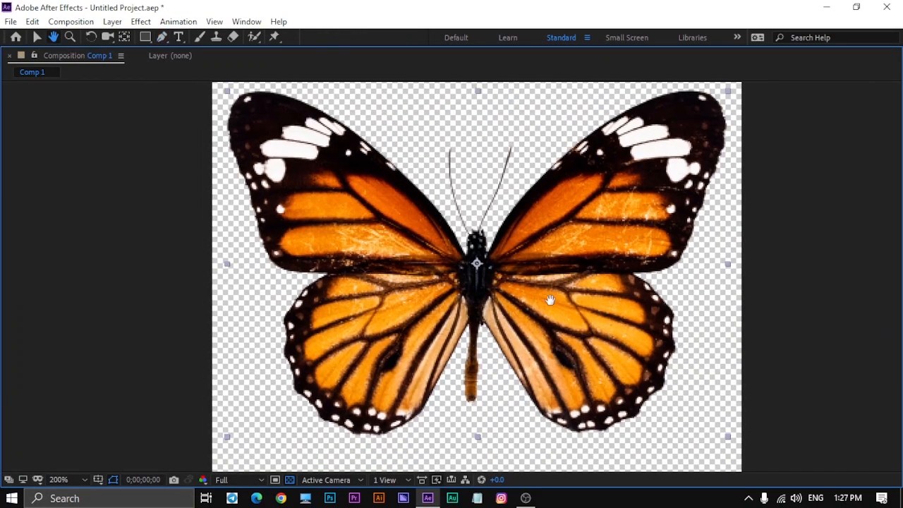
{"action": "left_click", "coordinate": [464, 421]}
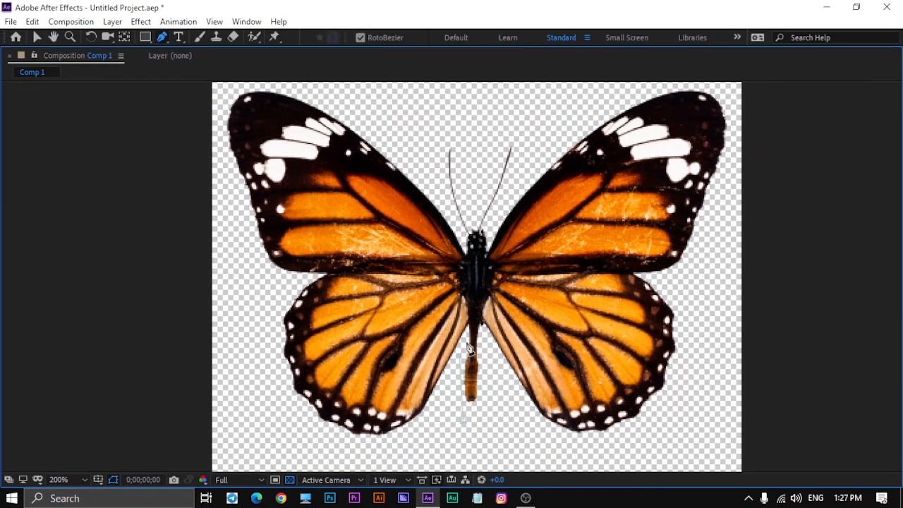
{"action": "left_click", "coordinate": [470, 324]}
{"action": "left_click", "coordinate": [468, 305]}
{"action": "left_click", "coordinate": [458, 289]}
{"action": "left_click", "coordinate": [459, 254]}
{"action": "left_click", "coordinate": [464, 244]}
{"action": "left_click", "coordinate": [528, 149]}
{"action": "left_click", "coordinate": [488, 251]}
{"action": "left_click", "coordinate": [491, 280]}
{"action": "left_click", "coordinate": [490, 290]}
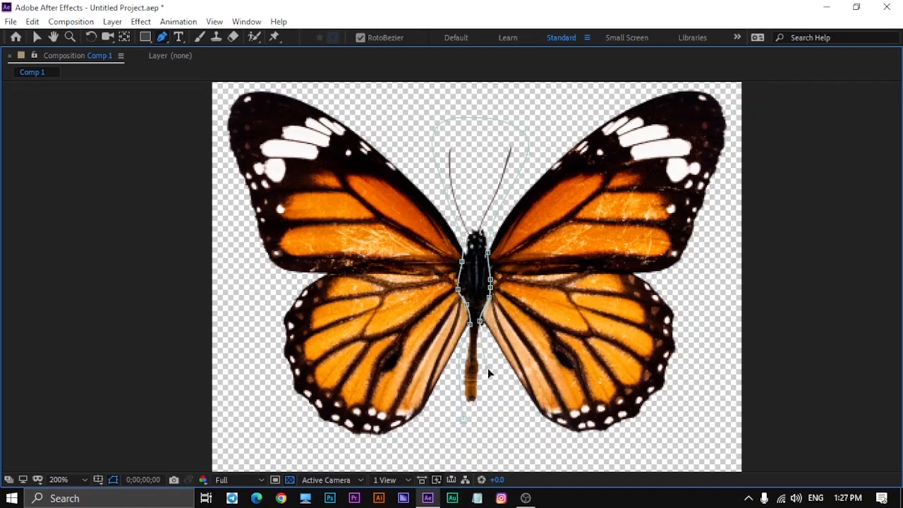
{"action": "left_click", "coordinate": [463, 421]}
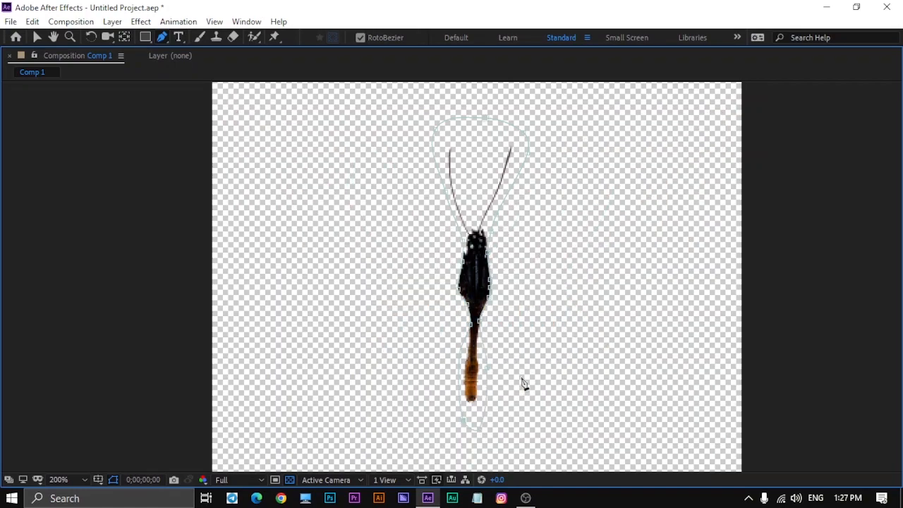
{"action": "key", "text": "grave"}
{"action": "scroll", "coordinate": [515, 220], "scroll_direction": "down", "scroll_amount": 1}
{"action": "left_click", "coordinate": [290, 451]}
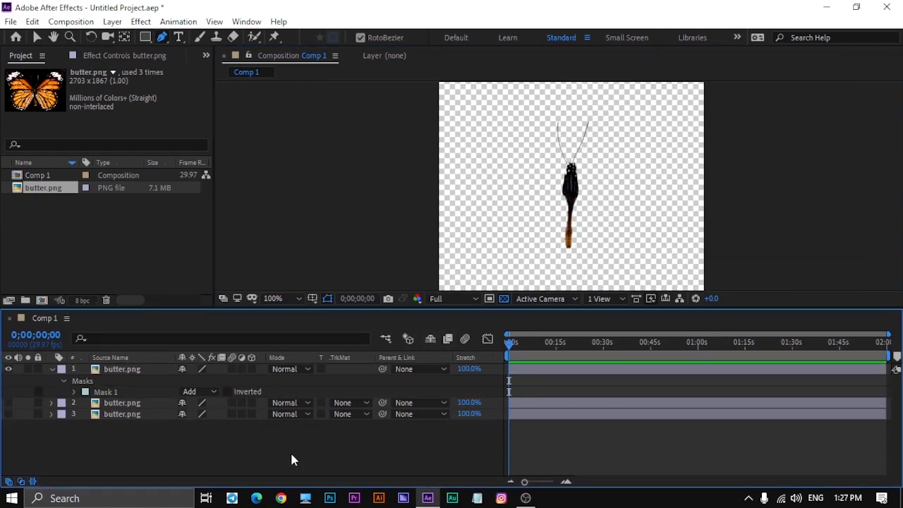
- Collapse the body layer's properties and make both wing layers visible again
{"action": "left_click", "coordinate": [51, 369]}
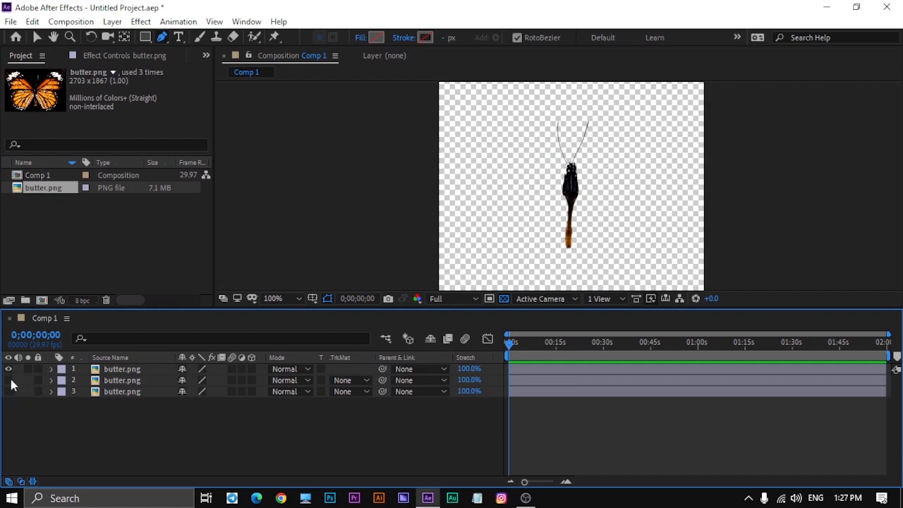
{"action": "left_click_drag", "start_coordinate": [8, 380], "coordinate": [8, 397]}
{"action": "left_click", "coordinate": [8, 392]}
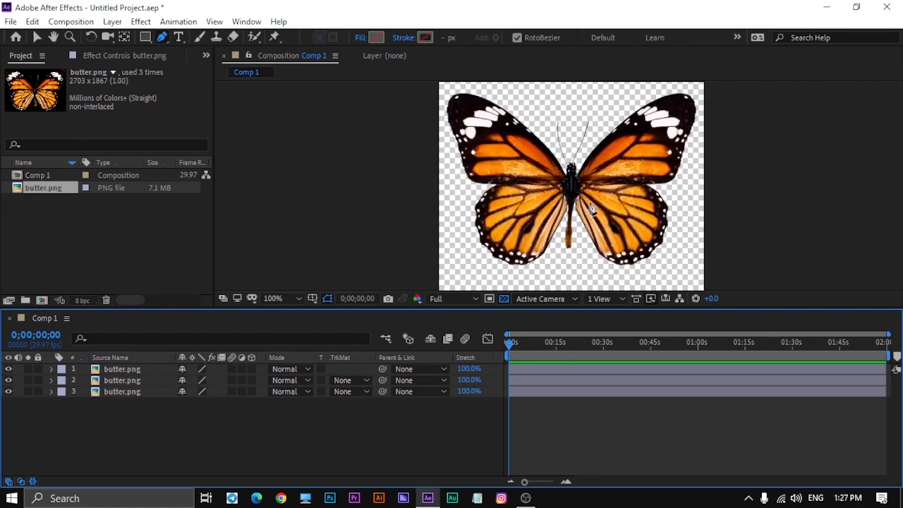
{"action": "key", "text": "comma"}
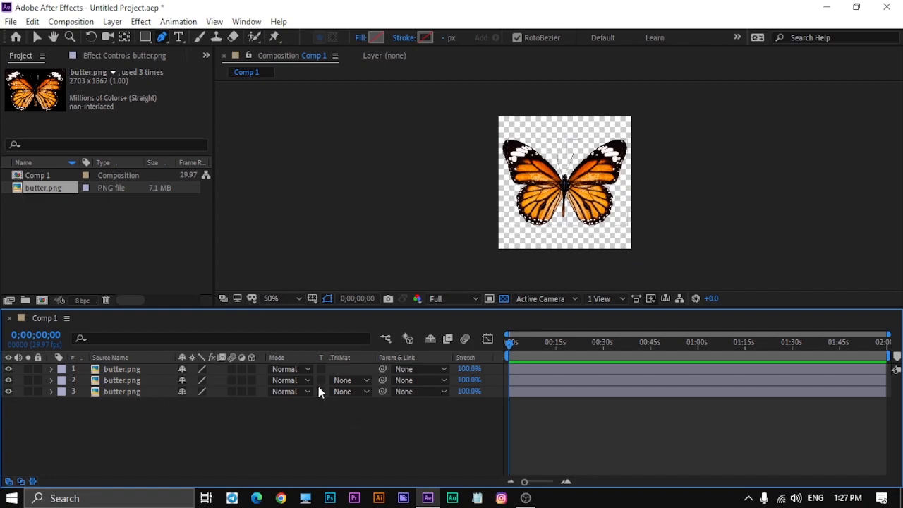
- Make all three layers 3D and move the left wing's anchor point to its joint with the body, at about 1401.5, 1012.1
{"action": "left_click_drag", "start_coordinate": [251, 392], "coordinate": [247, 367]}
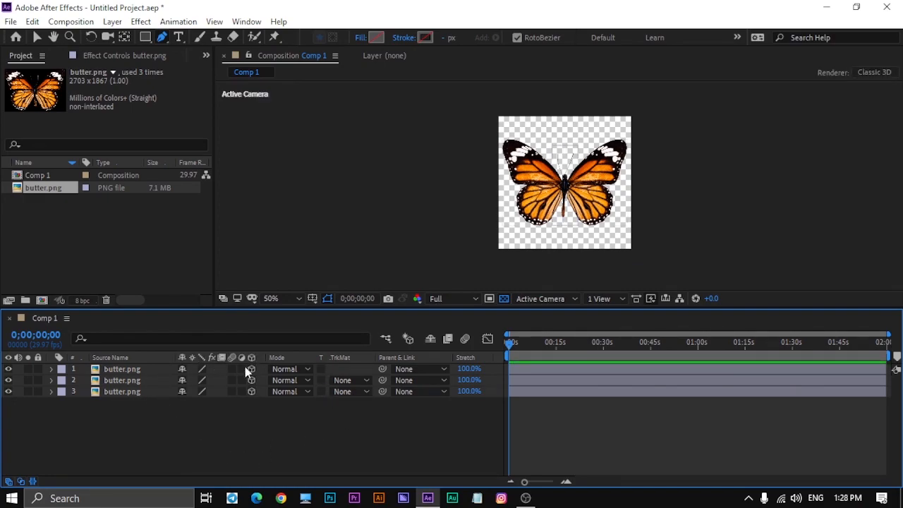
{"action": "left_click", "coordinate": [137, 381]}
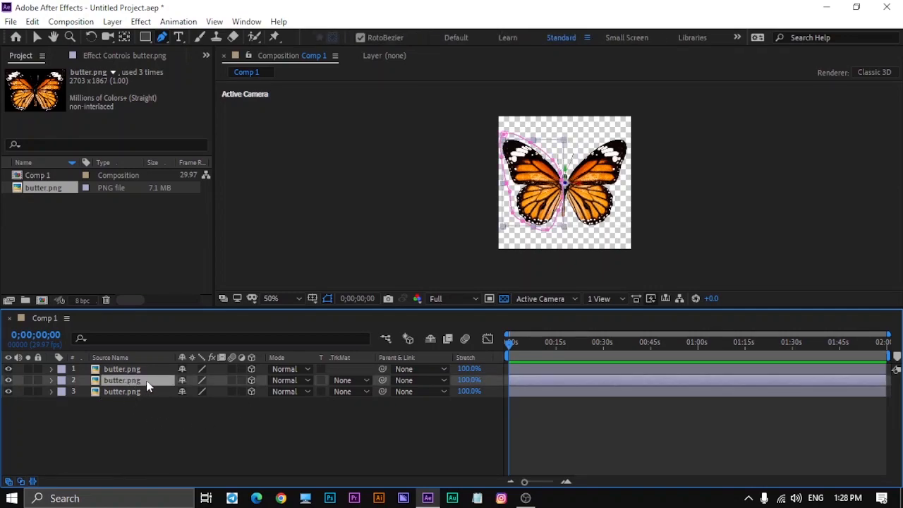
{"action": "left_click", "coordinate": [52, 381]}
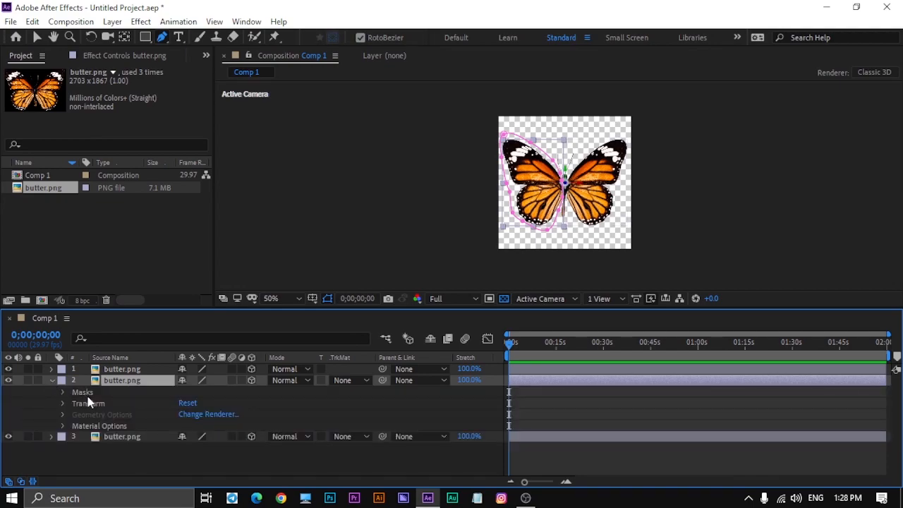
{"action": "left_click", "coordinate": [62, 403]}
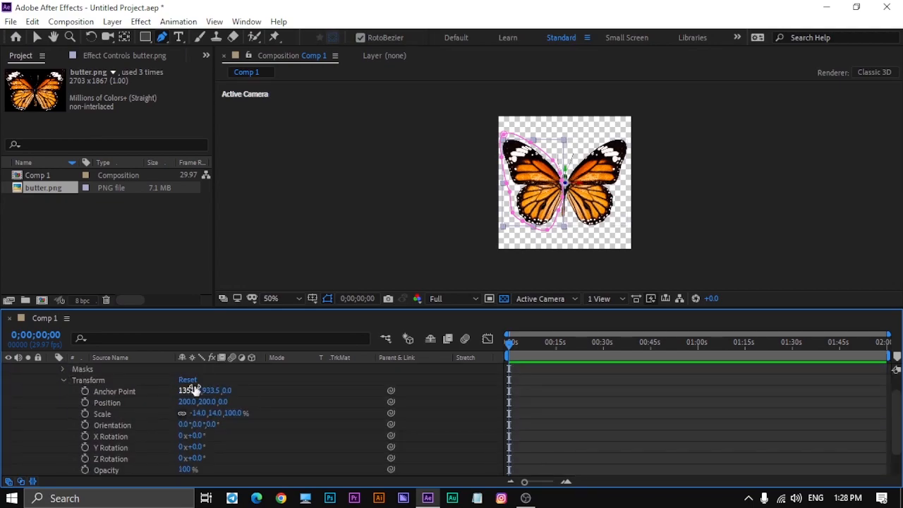
{"action": "key", "text": "period"}
{"action": "key", "text": "period"}
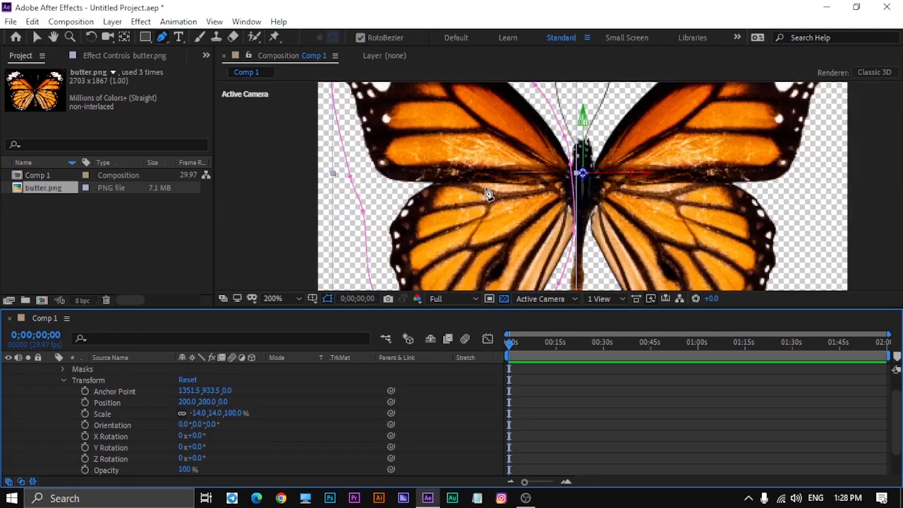
{"action": "left_click", "coordinate": [124, 36]}
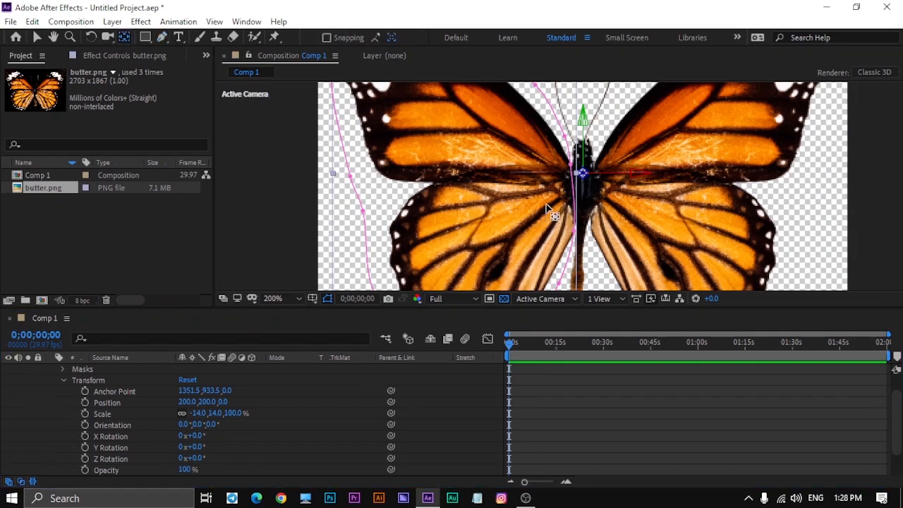
{"action": "mouse_move", "coordinate": [579, 178]}
{"action": "left_mouse_down"}
{"action": "mouse_move", "coordinate": [570, 179]}
{"action": "mouse_move", "coordinate": [574, 189]}
{"action": "left_mouse_up"}
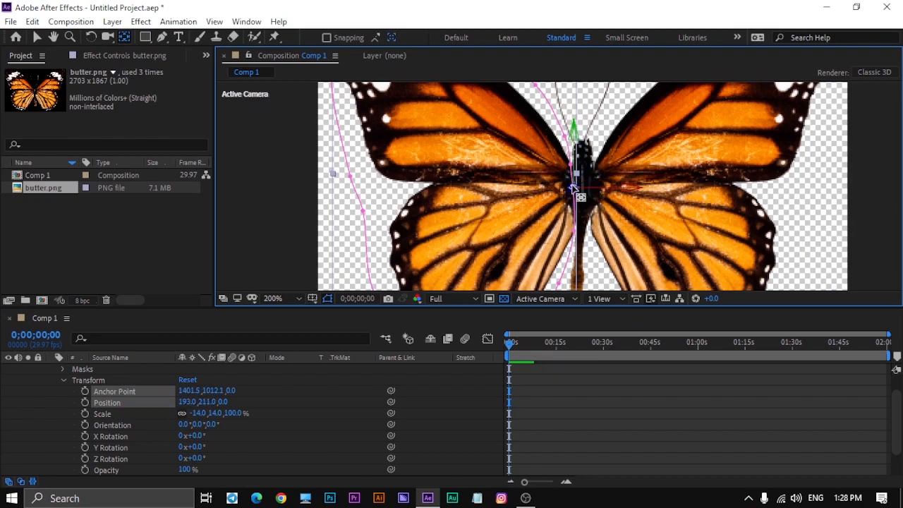
{"action": "scroll", "coordinate": [52, 377], "scroll_direction": "up", "scroll_amount": 1}
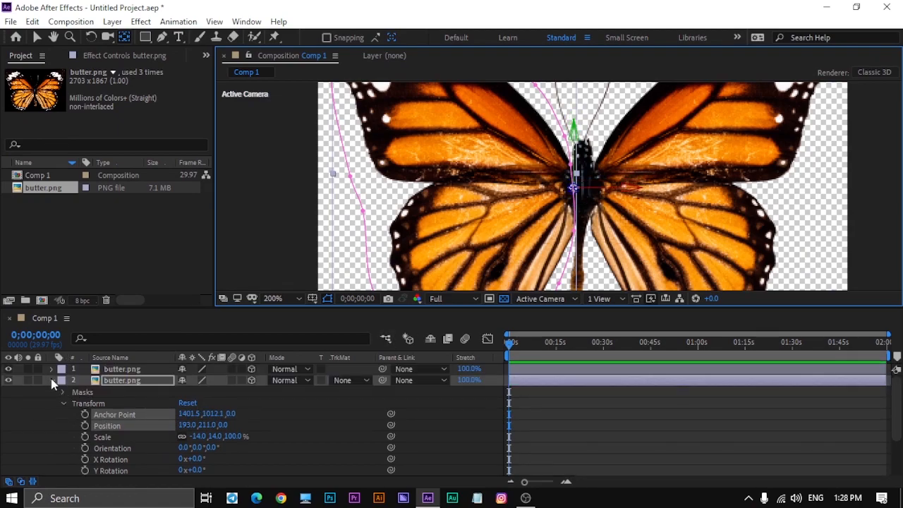
{"action": "left_click", "coordinate": [50, 380]}
- Move the right wing layer's anchor point to the wing's joint with the body, at about 1415.8, 997.8
{"action": "left_click", "coordinate": [134, 391]}
{"action": "left_click_drag", "start_coordinate": [586, 174], "coordinate": [596, 185]}
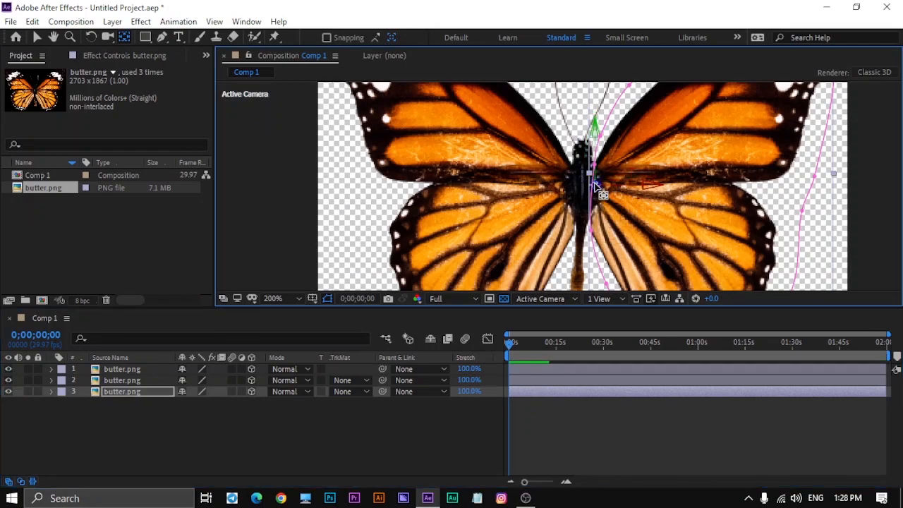
{"action": "left_click", "coordinate": [59, 402]}
- Set the left wing layer's Y orientation to 287° to fold the wing upward
{"action": "left_click", "coordinate": [122, 373]}
{"action": "left_click", "coordinate": [123, 381]}
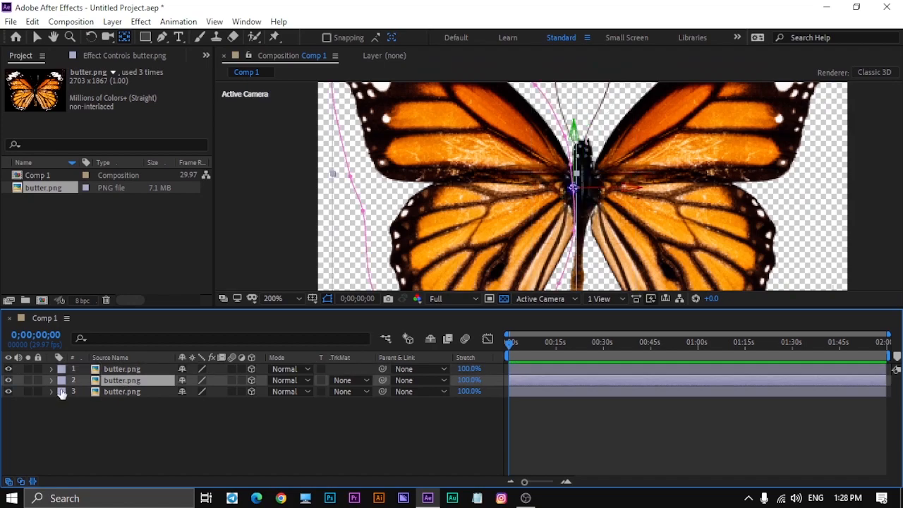
{"action": "left_click", "coordinate": [50, 381]}
{"action": "key", "text": "comma"}
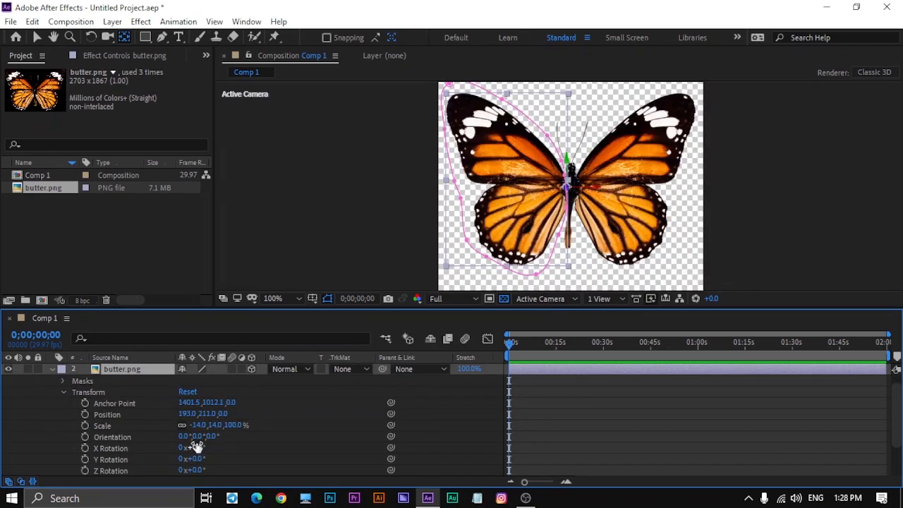
{"action": "left_click_drag", "start_coordinate": [200, 437], "coordinate": [161, 425]}
{"action": "key", "text": "comma"}
{"action": "scroll", "coordinate": [292, 400], "scroll_direction": "down", "scroll_amount": 2}
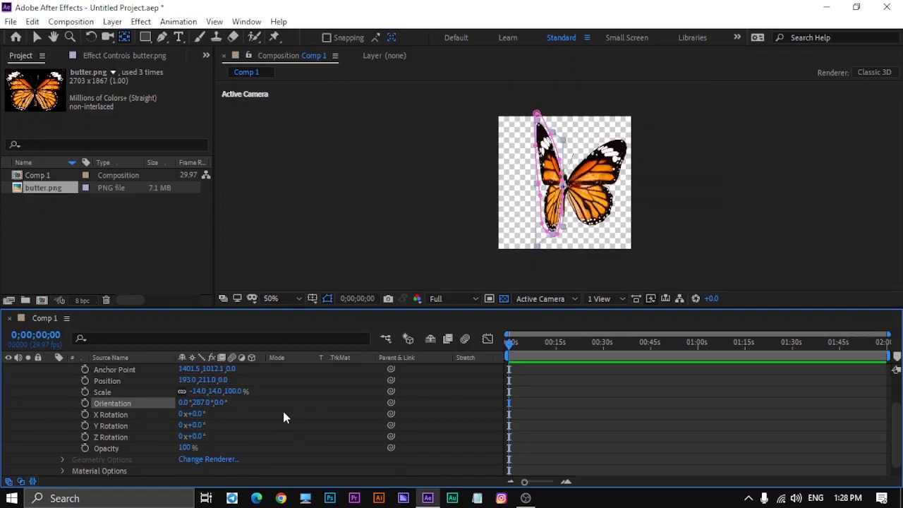
{"action": "scroll", "coordinate": [275, 402], "scroll_direction": "up", "scroll_amount": 3}
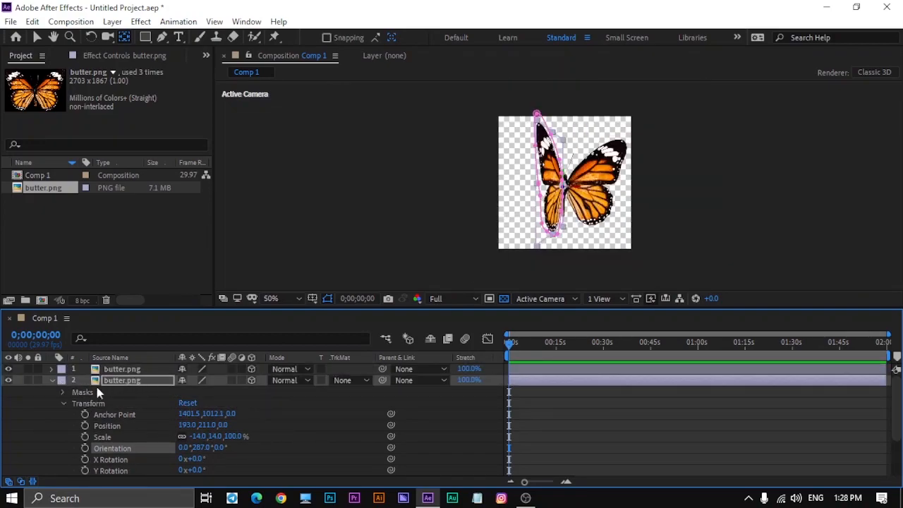
{"action": "scroll", "coordinate": [79, 382], "scroll_direction": "down", "scroll_amount": 3}
- Set the right wing layer's Y orientation to 75° to fold the wing upward
{"action": "left_click", "coordinate": [143, 468]}
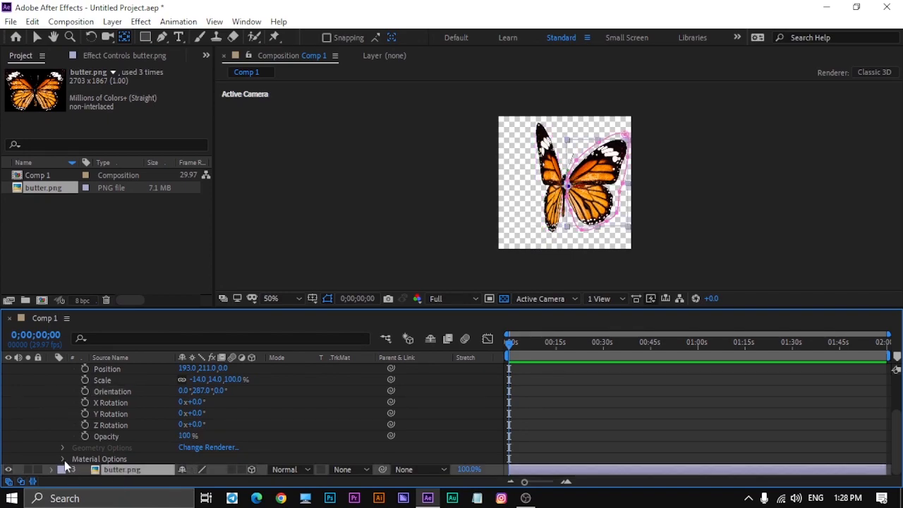
{"action": "left_click", "coordinate": [53, 470]}
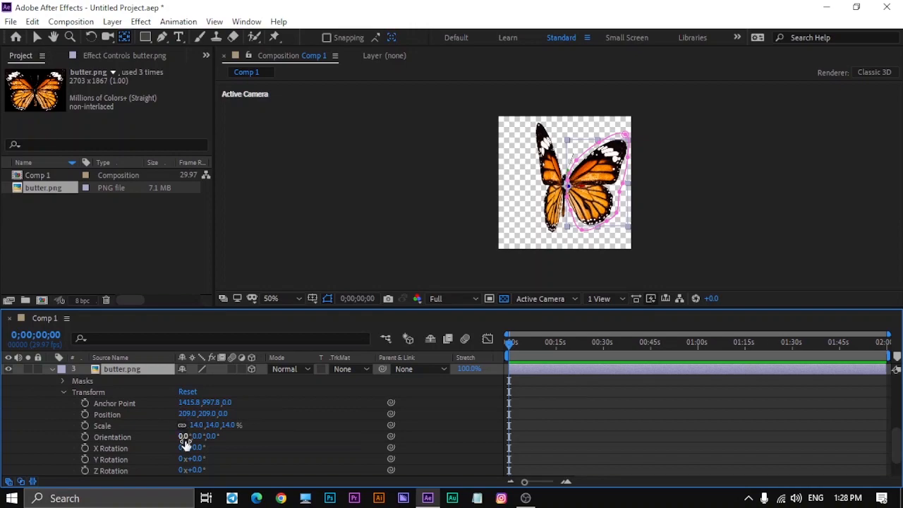
{"action": "left_click_drag", "start_coordinate": [194, 438], "coordinate": [240, 431]}
{"action": "scroll", "coordinate": [145, 454], "scroll_direction": "up", "scroll_amount": 2}
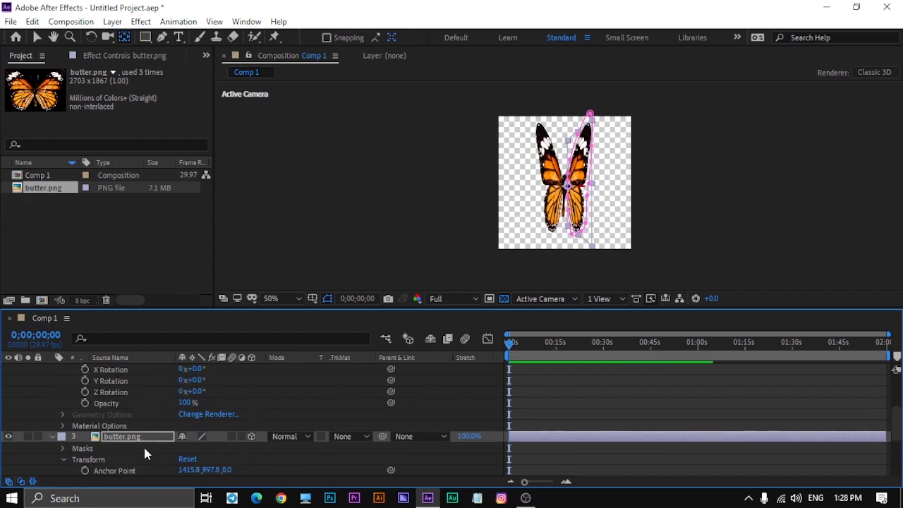
- Adjust the left wing layer's Y orientation to 279°
{"action": "scroll", "coordinate": [134, 401], "scroll_direction": "up", "scroll_amount": 2}
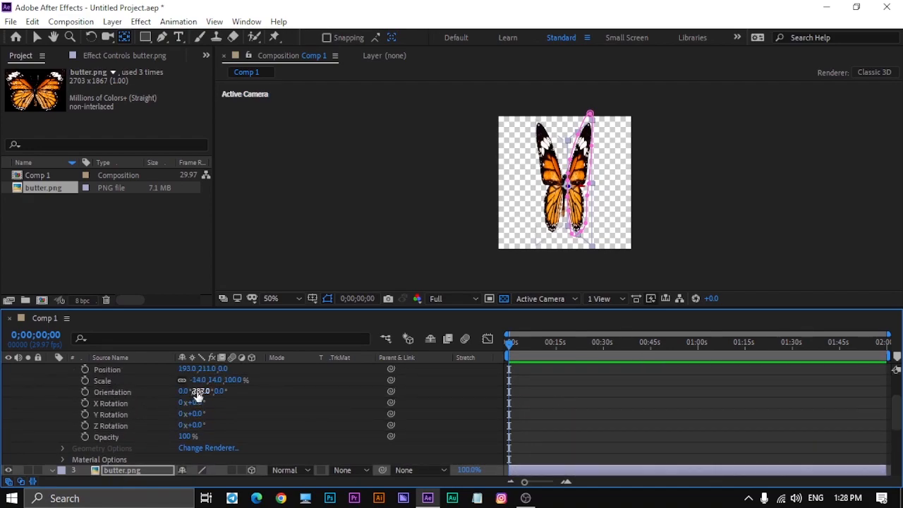
{"action": "left_click_drag", "start_coordinate": [194, 392], "coordinate": [197, 390]}
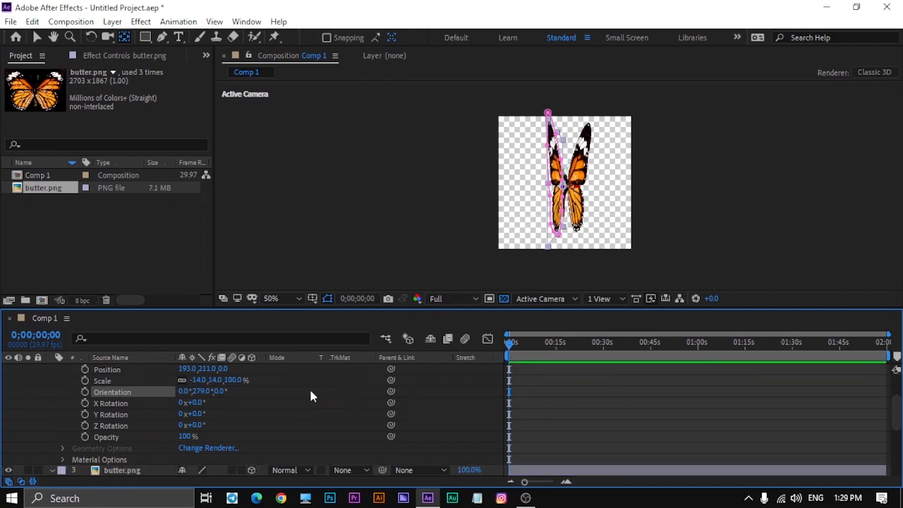
{"action": "scroll", "coordinate": [189, 434], "scroll_direction": "down", "scroll_amount": 2}
{"action": "scroll", "coordinate": [176, 409], "scroll_direction": "up", "scroll_amount": 2}
- Check the folded wings in a 2 Views - Horizontal layout using Custom View 1, and return to 1 View
{"action": "left_click", "coordinate": [37, 37]}
{"action": "left_click", "coordinate": [367, 223]}
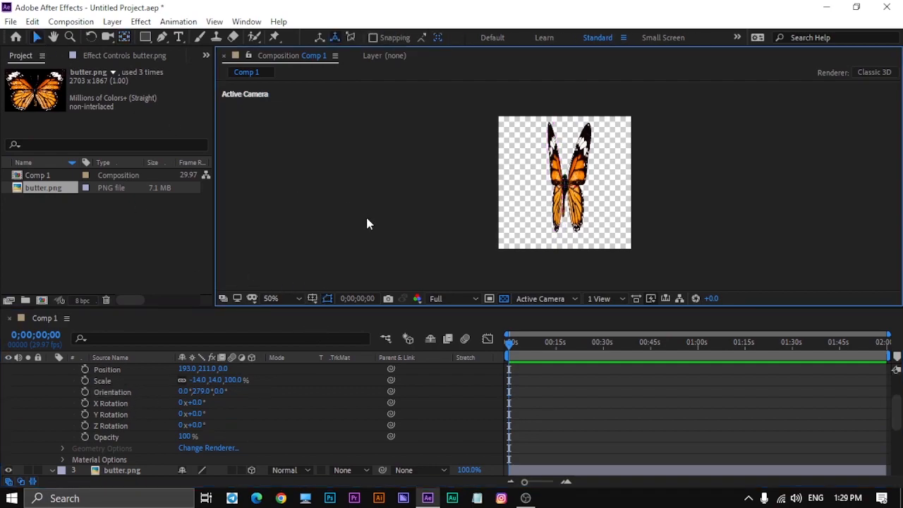
{"action": "left_click", "coordinate": [598, 299]}
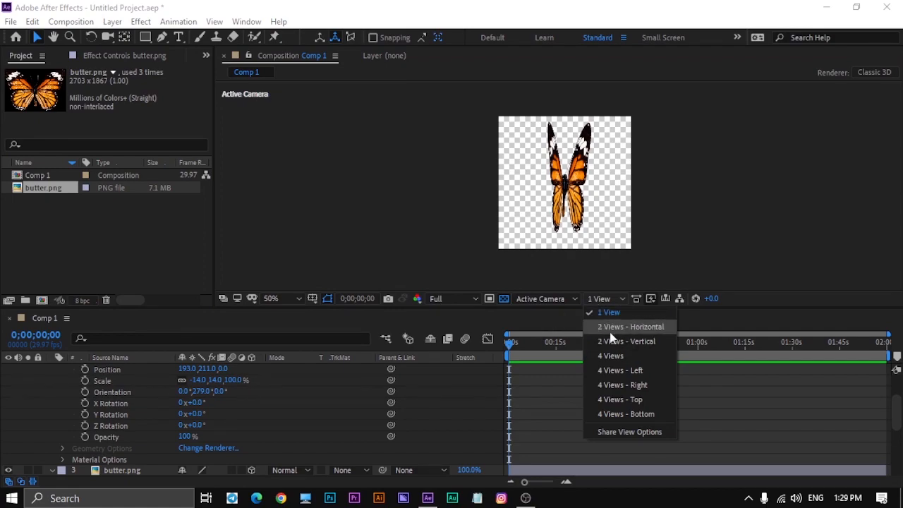
{"action": "left_click", "coordinate": [634, 329]}
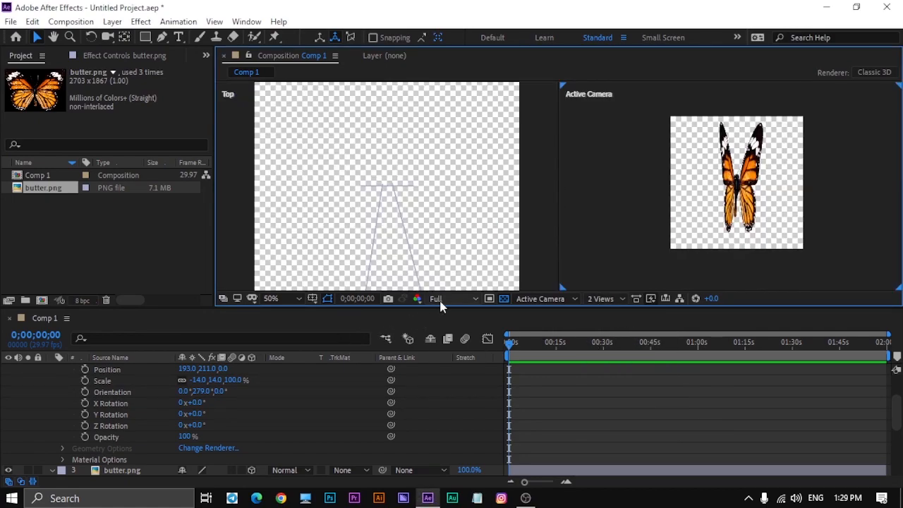
{"action": "left_click", "coordinate": [487, 255]}
{"action": "left_click", "coordinate": [549, 300]}
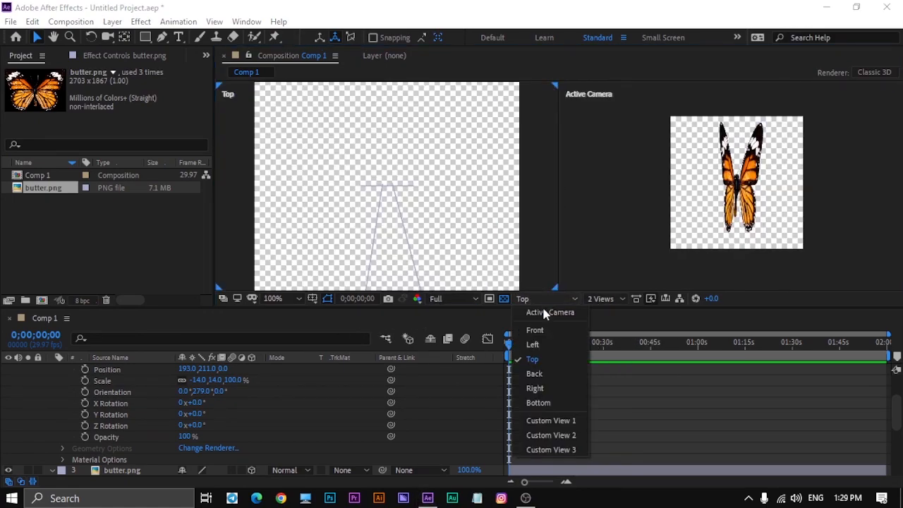
{"action": "left_click", "coordinate": [551, 422]}
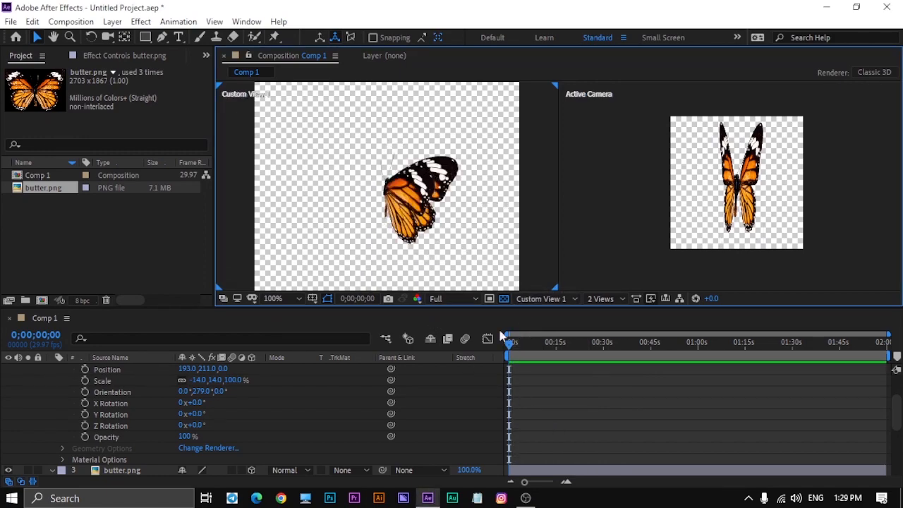
{"action": "left_click", "coordinate": [541, 299]}
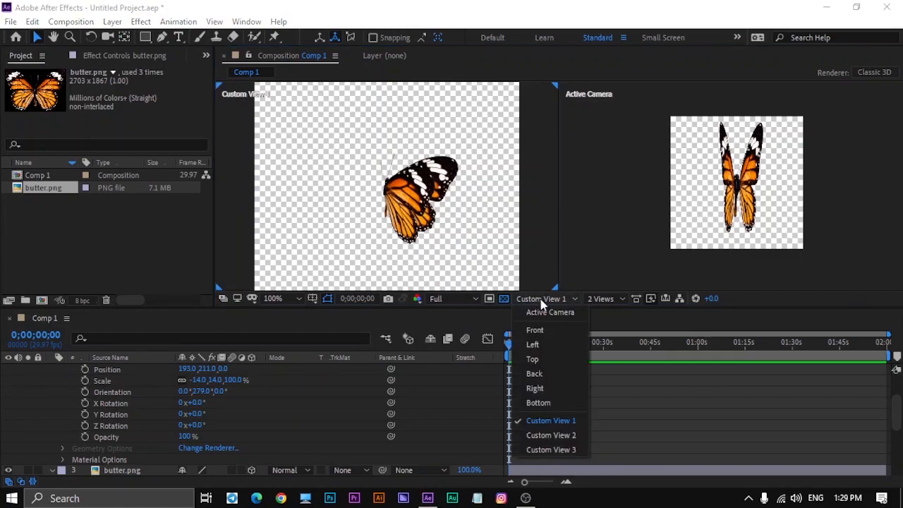
{"action": "left_click", "coordinate": [602, 299]}
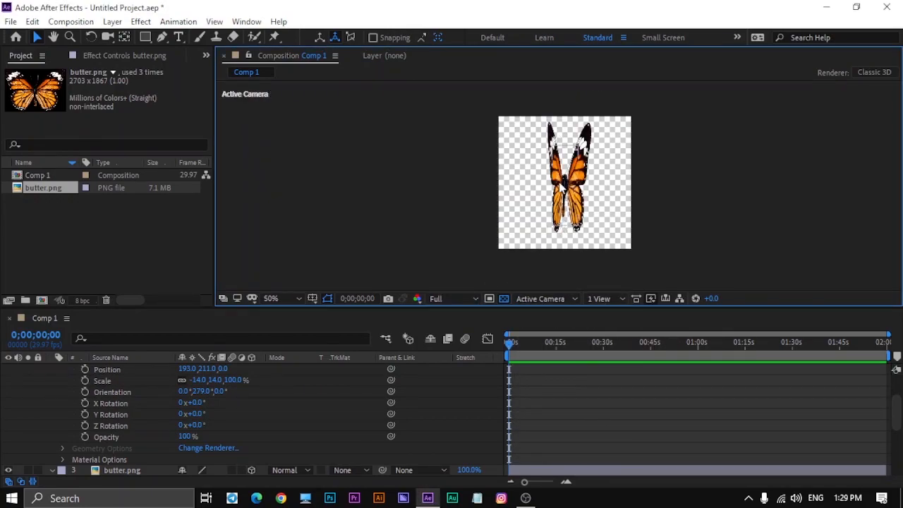
- Turn on Orientation keyframing for the left wing layer at 0;00;00;00
{"action": "scroll", "coordinate": [561, 184], "scroll_direction": "up", "scroll_amount": 2}
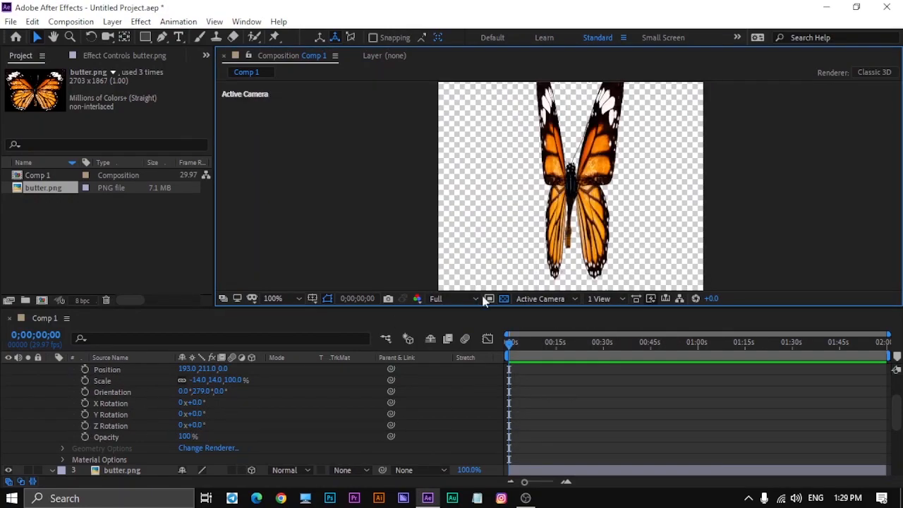
{"action": "scroll", "coordinate": [517, 220], "scroll_direction": "down", "scroll_amount": 2}
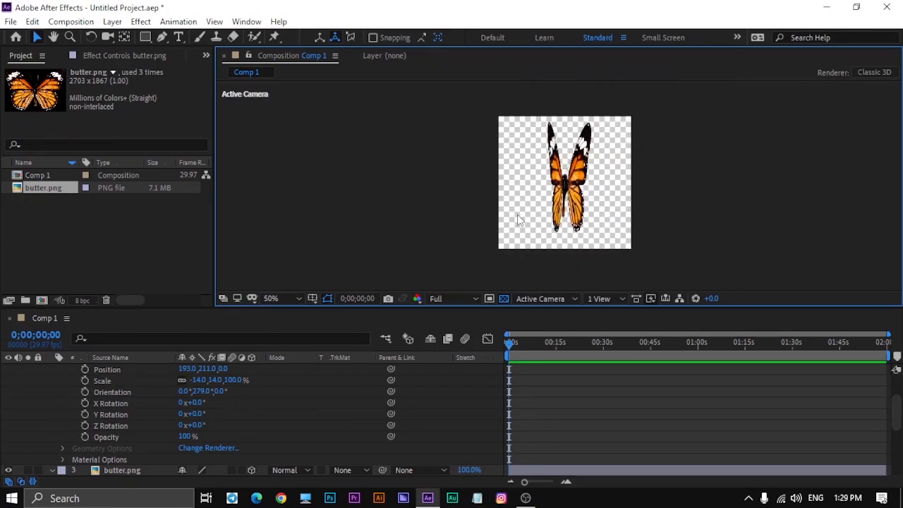
{"action": "scroll", "coordinate": [517, 220], "scroll_direction": "up", "scroll_amount": 2}
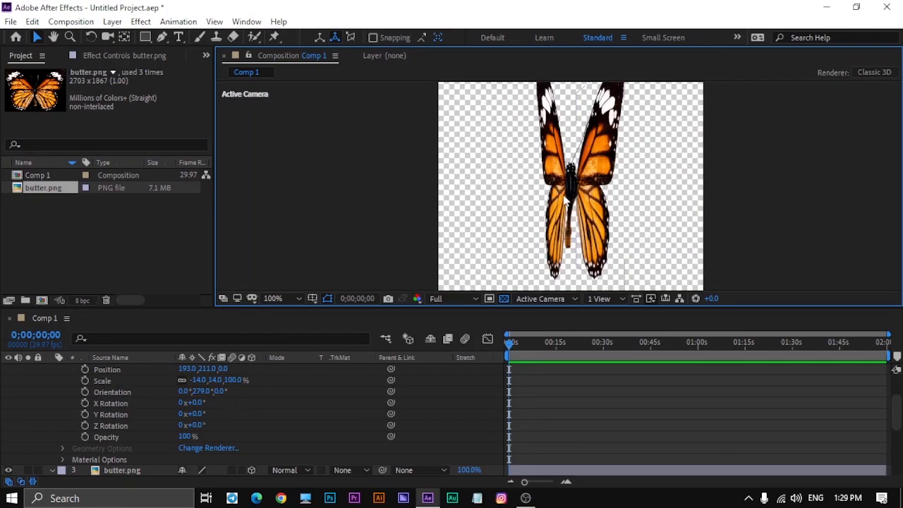
{"action": "scroll", "coordinate": [58, 418], "scroll_direction": "down", "scroll_amount": 3}
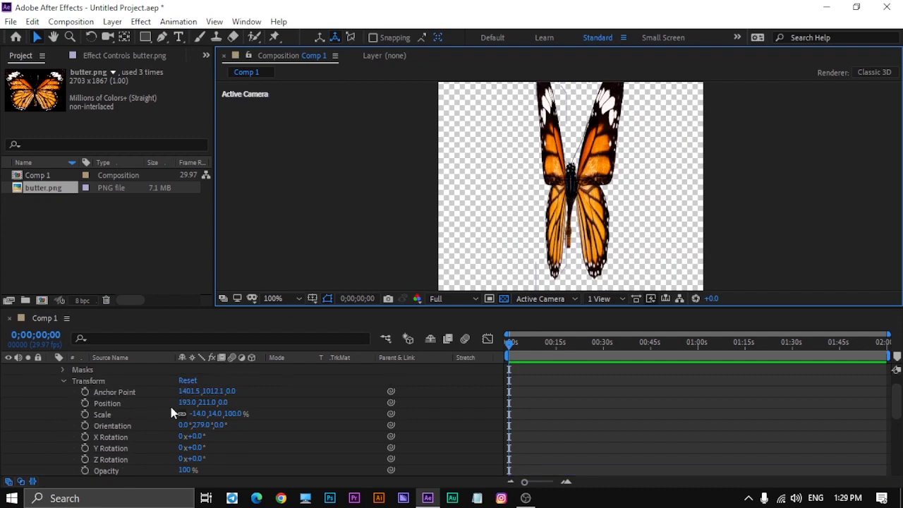
{"action": "scroll", "coordinate": [169, 407], "scroll_direction": "up", "scroll_amount": 2}
{"action": "scroll", "coordinate": [159, 420], "scroll_direction": "down", "scroll_amount": 3}
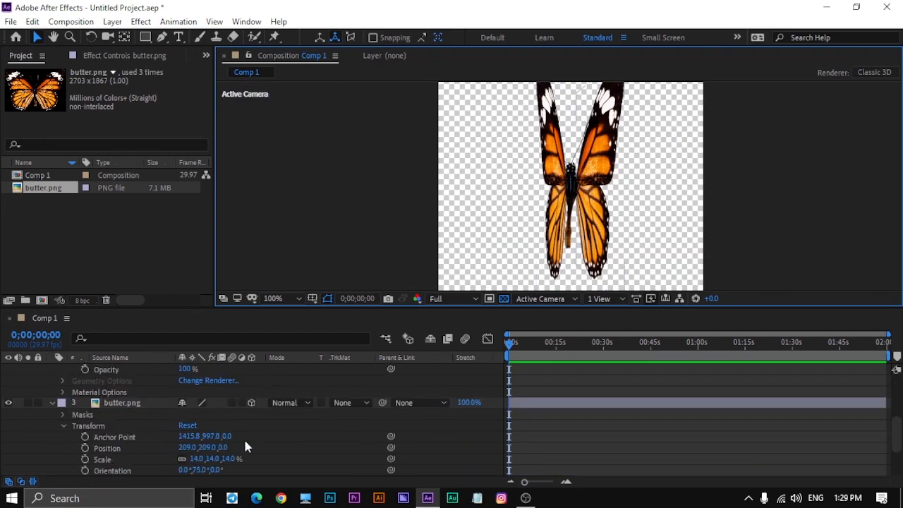
{"action": "scroll", "coordinate": [454, 391], "scroll_direction": "up", "scroll_amount": 3}
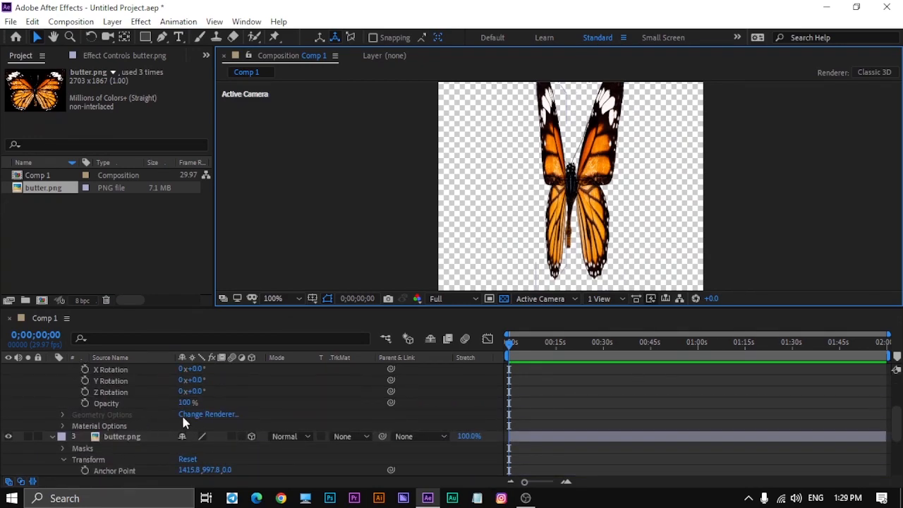
{"action": "scroll", "coordinate": [63, 413], "scroll_direction": "up", "scroll_amount": 3}
{"action": "scroll", "coordinate": [77, 409], "scroll_direction": "up", "scroll_amount": 1}
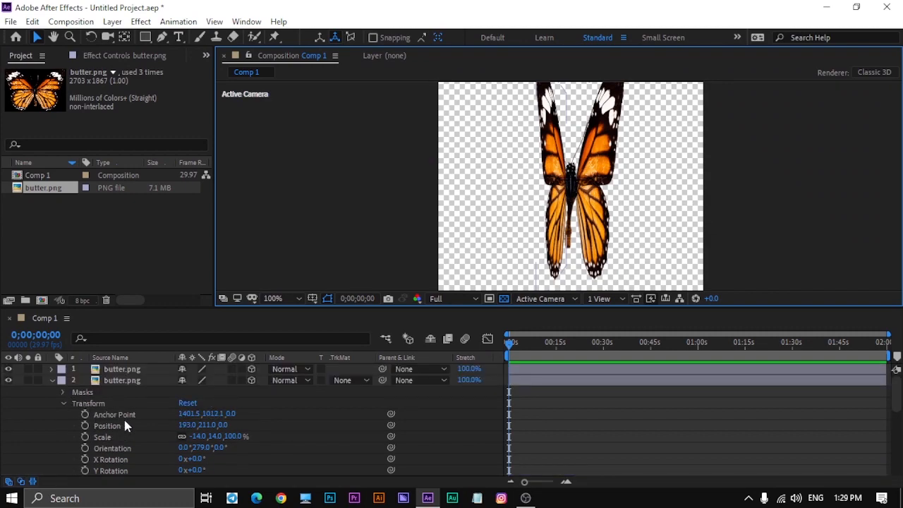
{"action": "scroll", "coordinate": [198, 439], "scroll_direction": "down", "scroll_amount": 3}
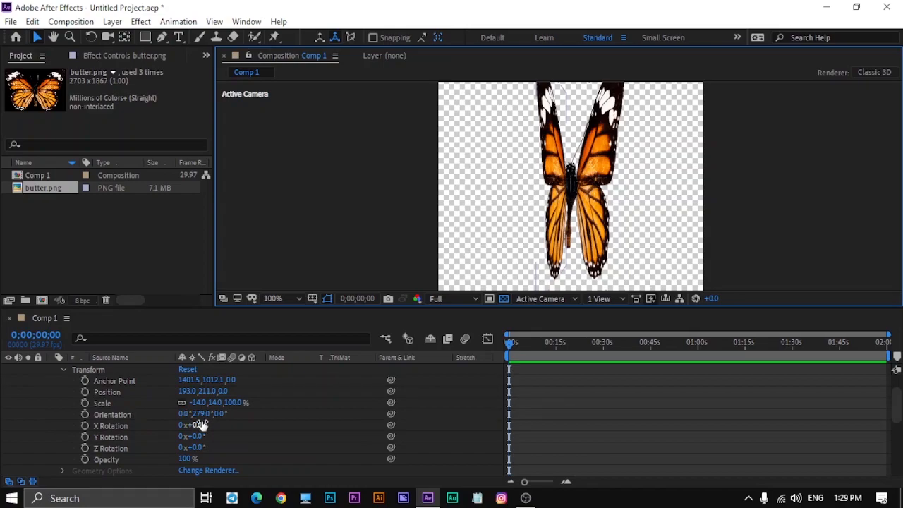
{"action": "left_click", "coordinate": [85, 415]}
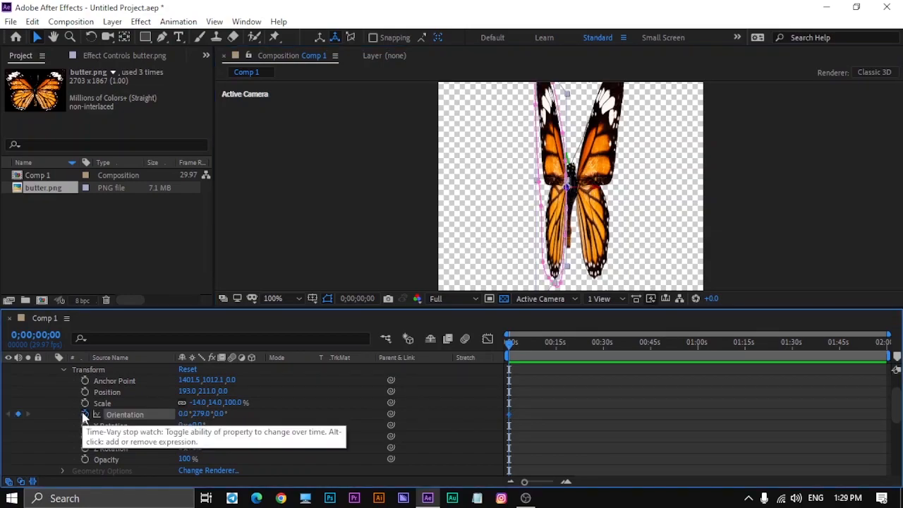
{"action": "scroll", "coordinate": [115, 445], "scroll_direction": "down", "scroll_amount": 5}
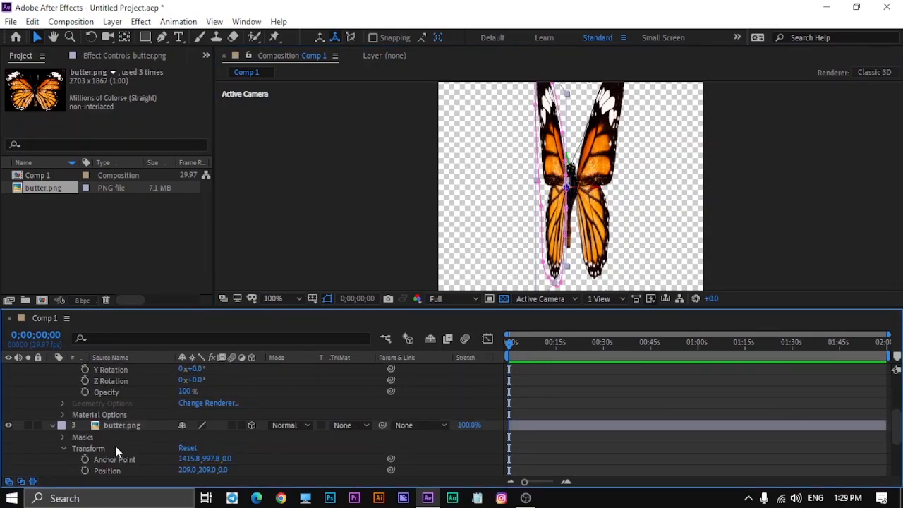
- Turn on Orientation keyframing for the right wing layer at 0;00;00;00, and spread both wings open with Y orientation keyframes at 0;00;01;28
{"action": "left_click", "coordinate": [83, 460]}
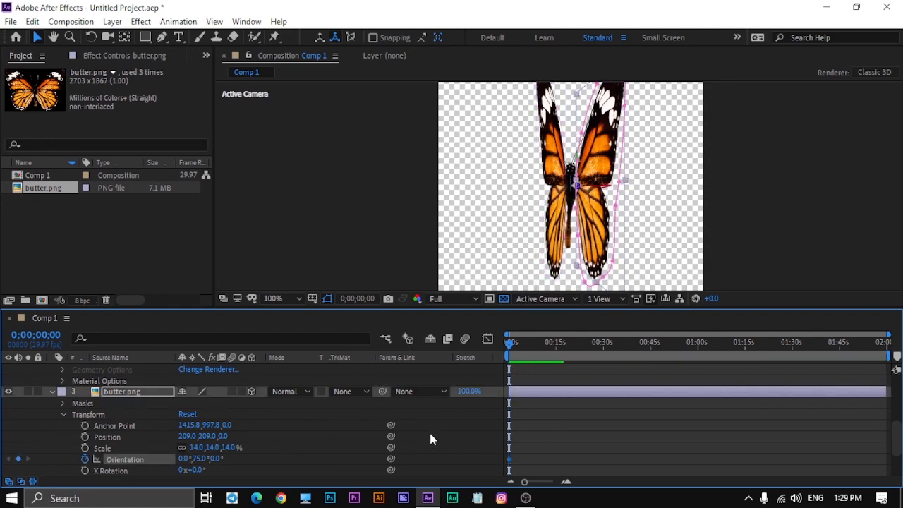
{"action": "scroll", "coordinate": [429, 430], "scroll_direction": "up", "scroll_amount": 3}
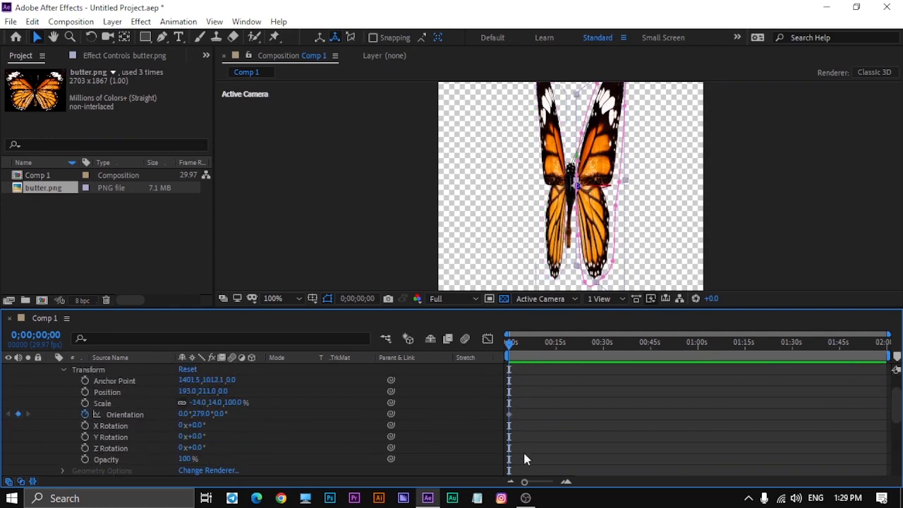
{"action": "left_click_drag", "start_coordinate": [528, 482], "coordinate": [549, 483]}
{"action": "left_click_drag", "start_coordinate": [514, 344], "coordinate": [546, 345]}
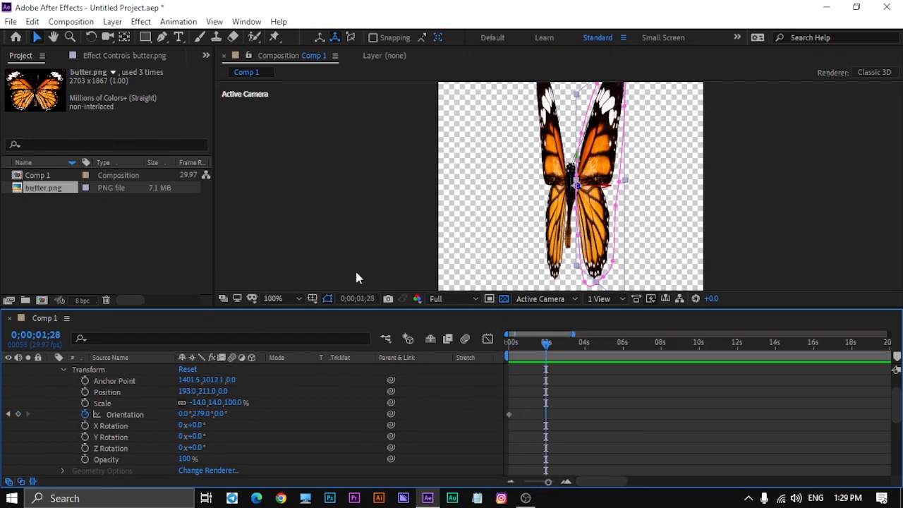
{"action": "key", "text": "comma"}
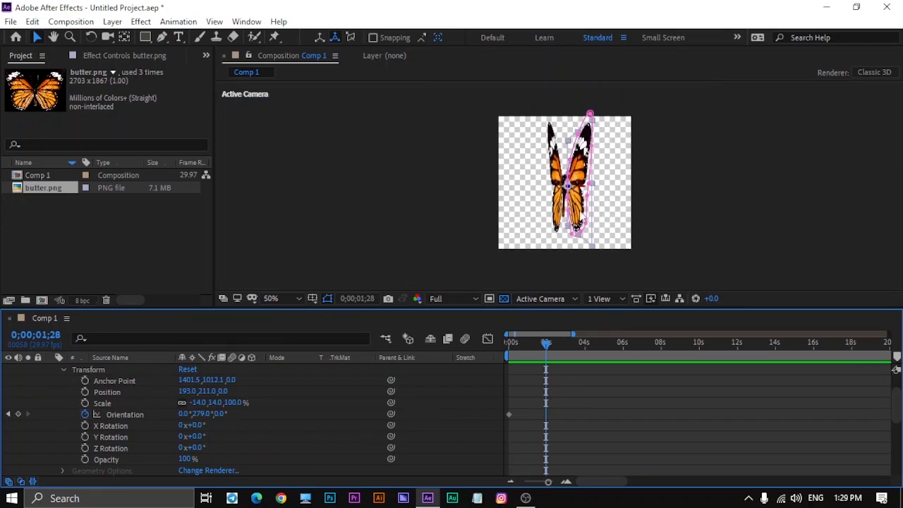
{"action": "left_click_drag", "start_coordinate": [201, 414], "coordinate": [243, 410]}
{"action": "scroll", "coordinate": [203, 447], "scroll_direction": "down", "scroll_amount": 3}
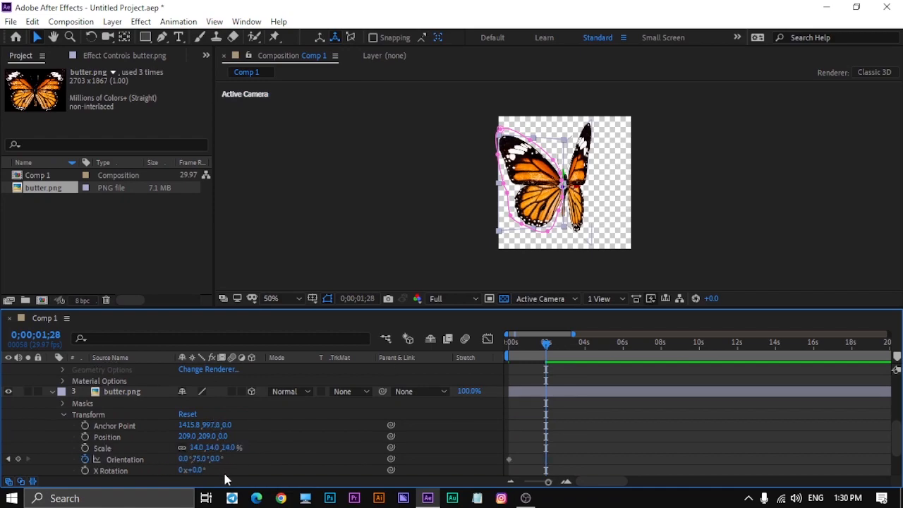
{"action": "left_click_drag", "start_coordinate": [200, 459], "coordinate": [177, 441]}
- Preview the wings' opening motion from the start of the composition and check their Orientation keyframes
{"action": "left_click_drag", "start_coordinate": [557, 348], "coordinate": [496, 384]}
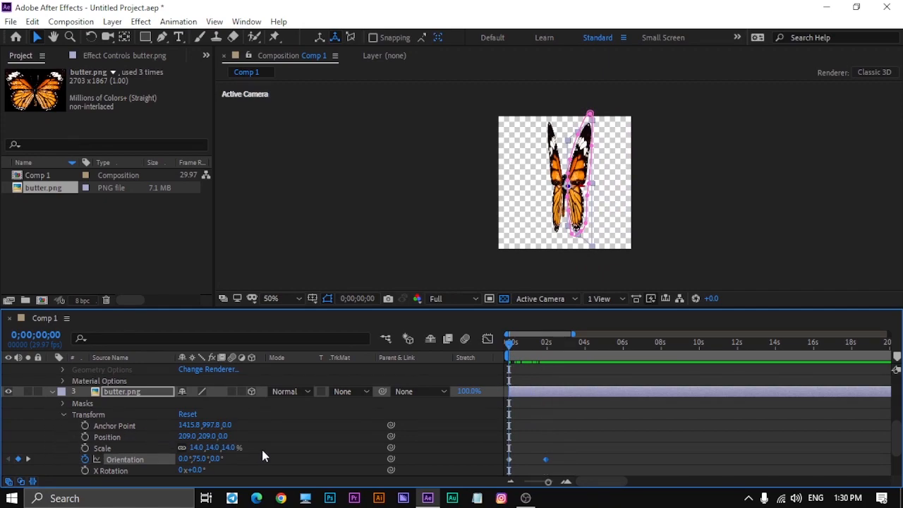
{"action": "scroll", "coordinate": [538, 413], "scroll_direction": "up", "scroll_amount": 2}
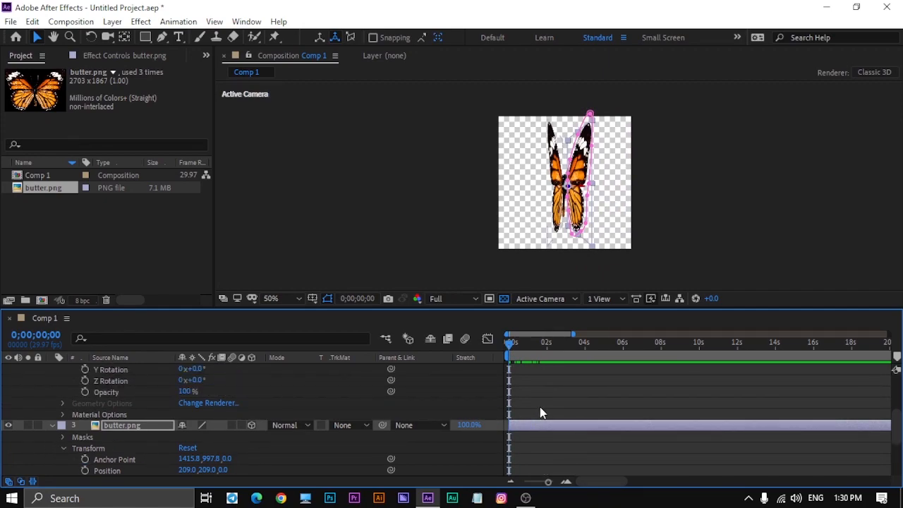
{"action": "scroll", "coordinate": [540, 410], "scroll_direction": "up", "scroll_amount": 2}
{"action": "scroll", "coordinate": [540, 409], "scroll_direction": "down", "scroll_amount": 4}
{"action": "left_click_drag", "start_coordinate": [514, 344], "coordinate": [484, 363]}
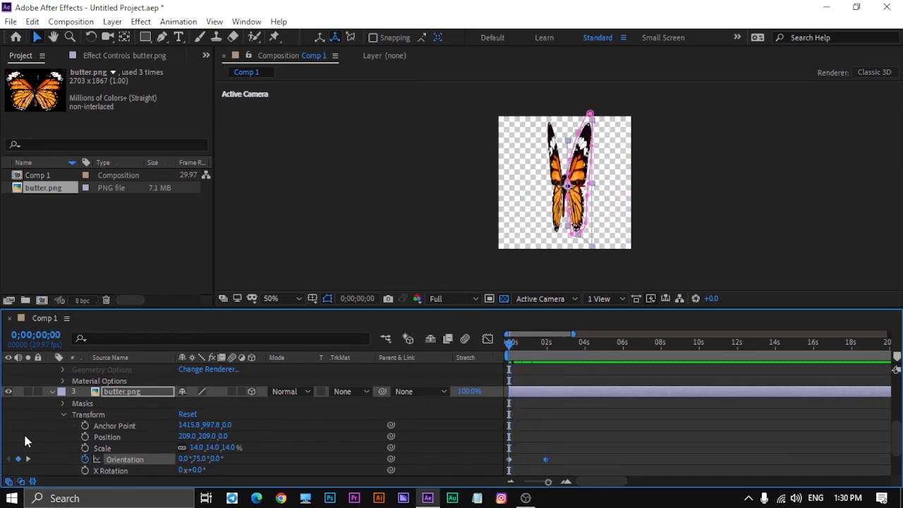
{"action": "scroll", "coordinate": [576, 395], "scroll_direction": "up", "scroll_amount": 2}
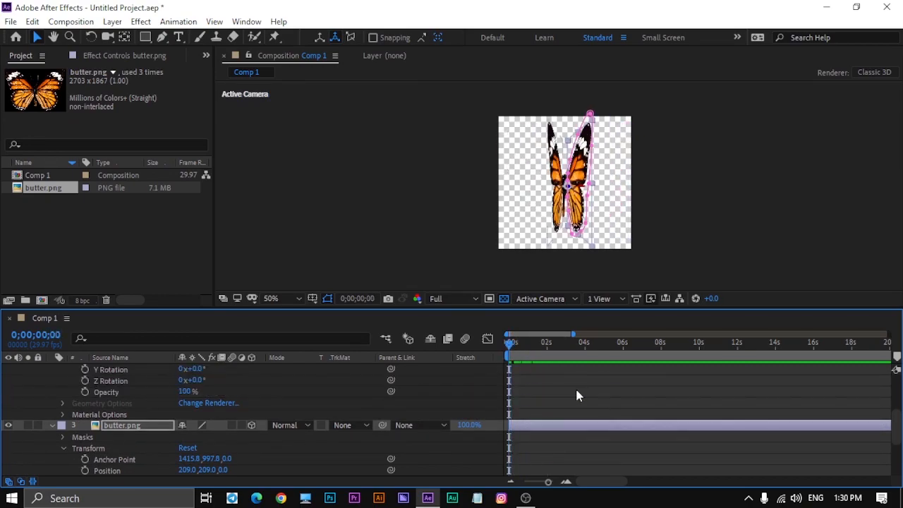
{"action": "key", "text": "space"}
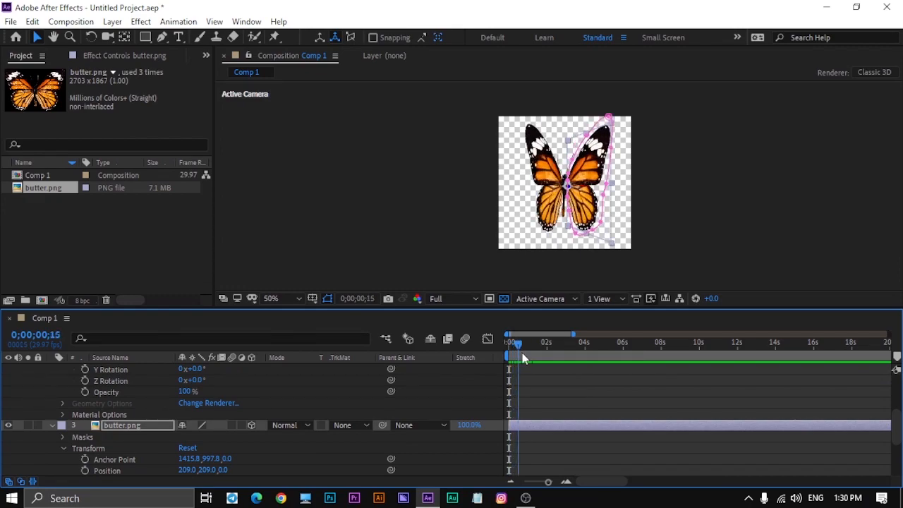
{"action": "key", "text": "space"}
{"action": "scroll", "coordinate": [621, 407], "scroll_direction": "down", "scroll_amount": 2}
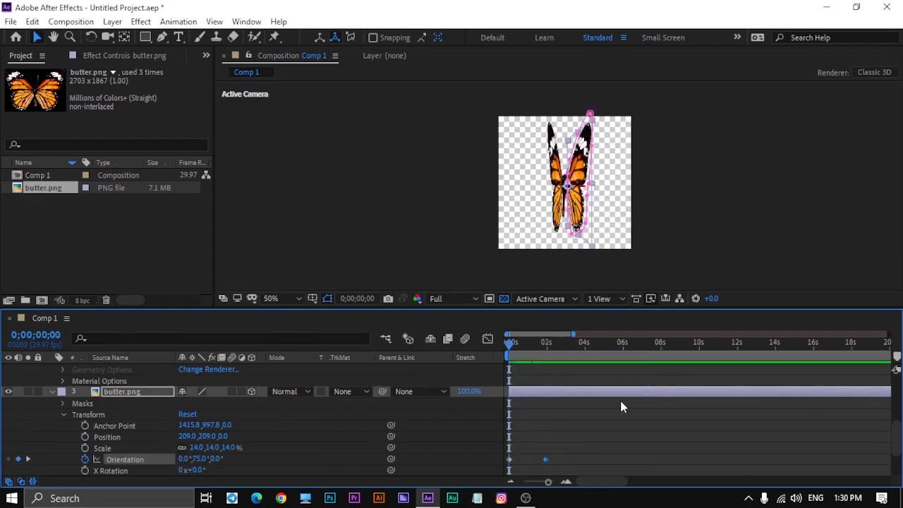
- Add the expression loopOut("pingpong") to the left wing layer's Orientation property
{"action": "scroll", "coordinate": [150, 423], "scroll_direction": "up", "scroll_amount": 3}
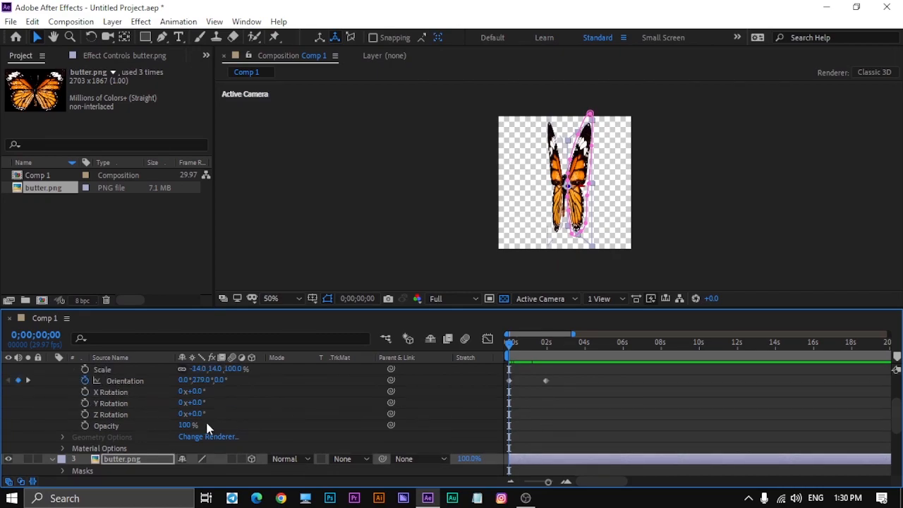
{"action": "left_click", "coordinate": [84, 382], "text": "alt"}
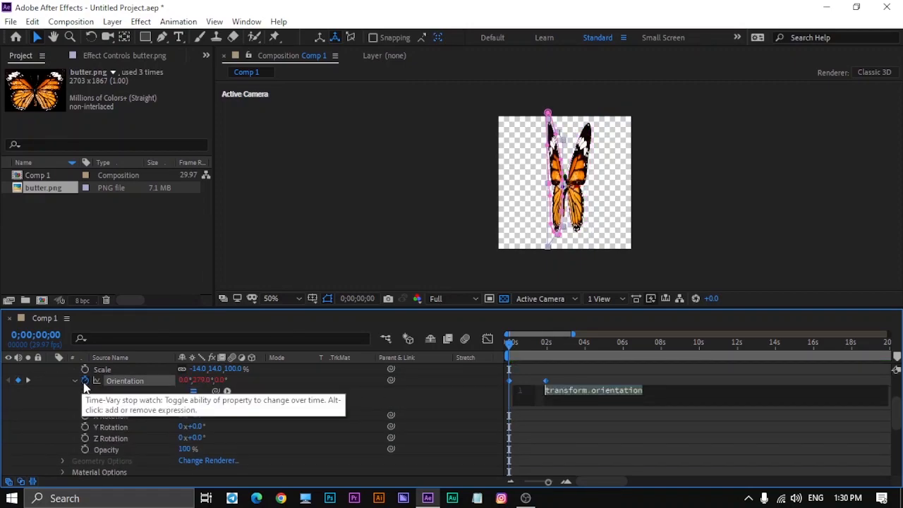
{"action": "key", "text": "BackSpace"}
{"action": "type", "text": "loop"}
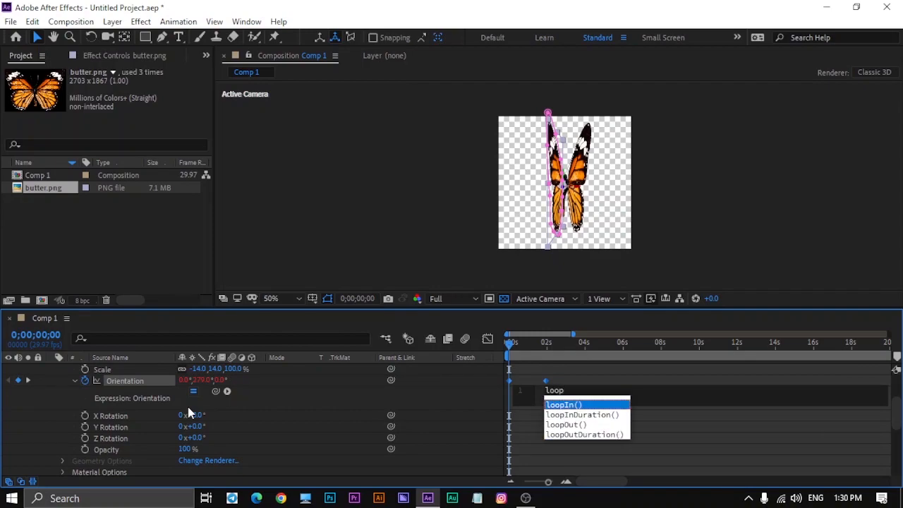
{"action": "type", "text": "Out"}
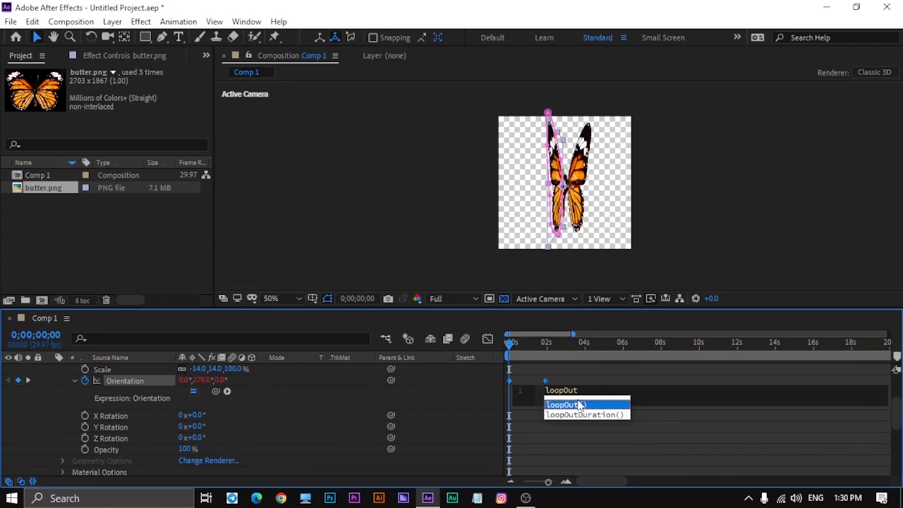
{"action": "left_click", "coordinate": [578, 405]}
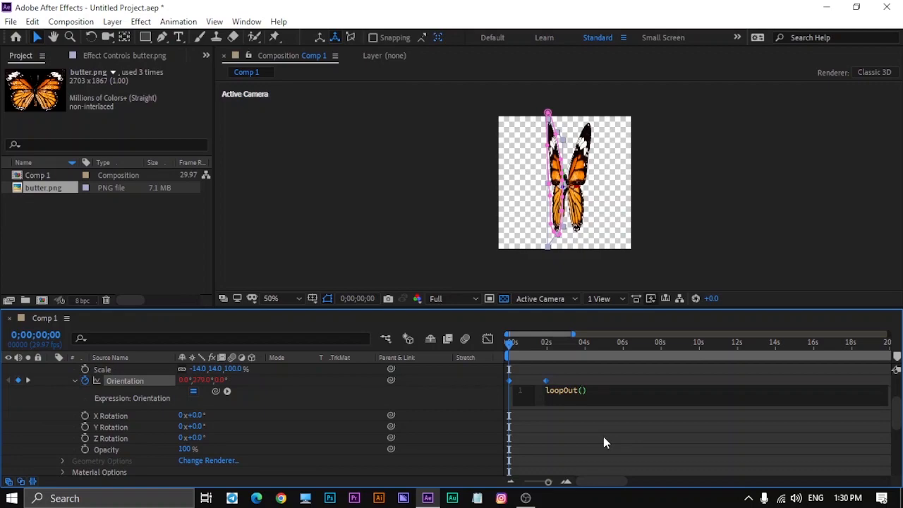
{"action": "type", "text": "\""}
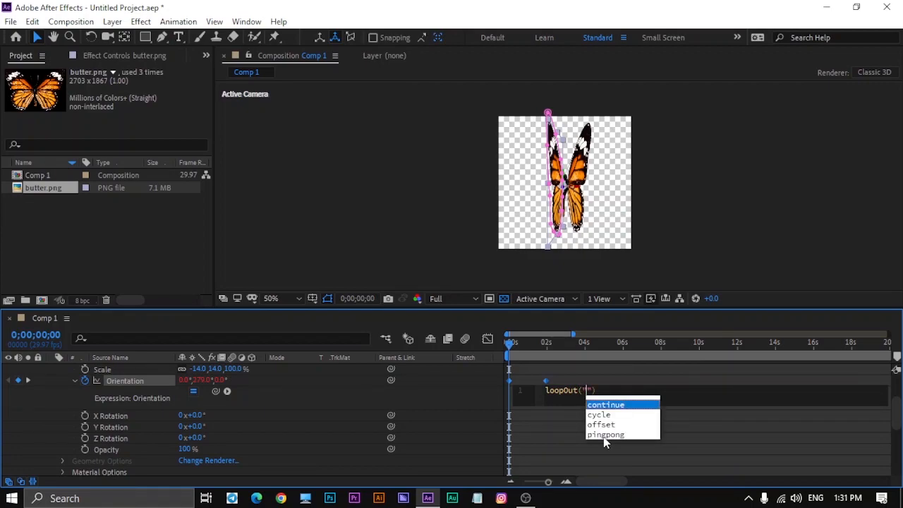
{"action": "type", "text": "pingpo"}
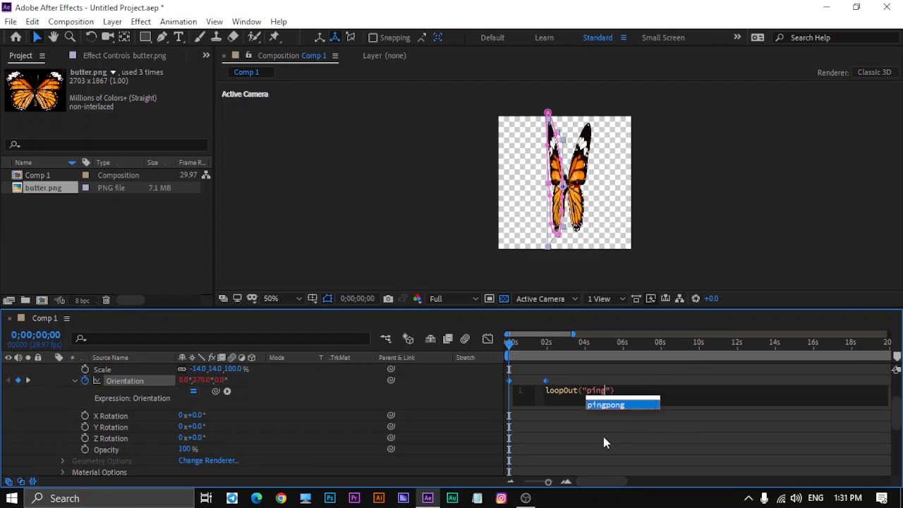
{"action": "type", "text": "ng"}
{"action": "left_click", "coordinate": [755, 265]}
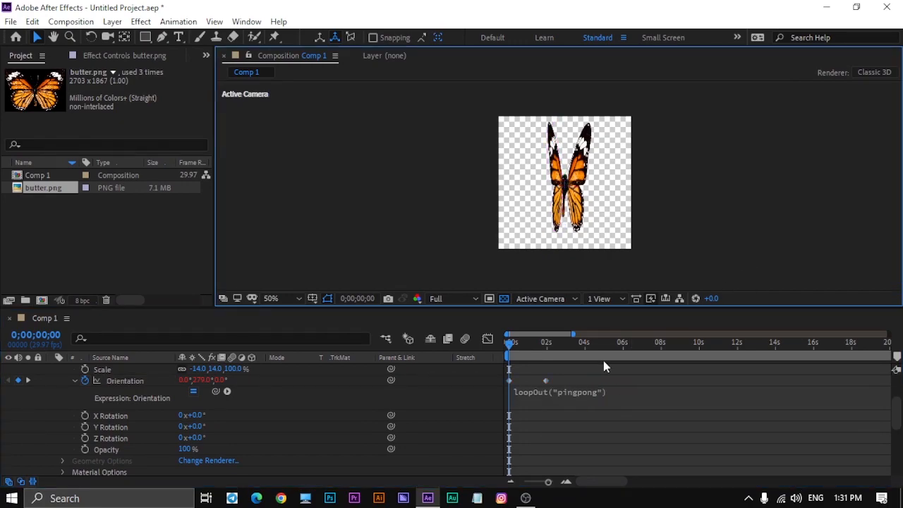
- Copy the loopOut("pingpong") expression from the left wing layer's Orientation and scrub the composition to check the loop
{"action": "left_click", "coordinate": [597, 393]}
{"action": "right_click", "coordinate": [605, 389]}
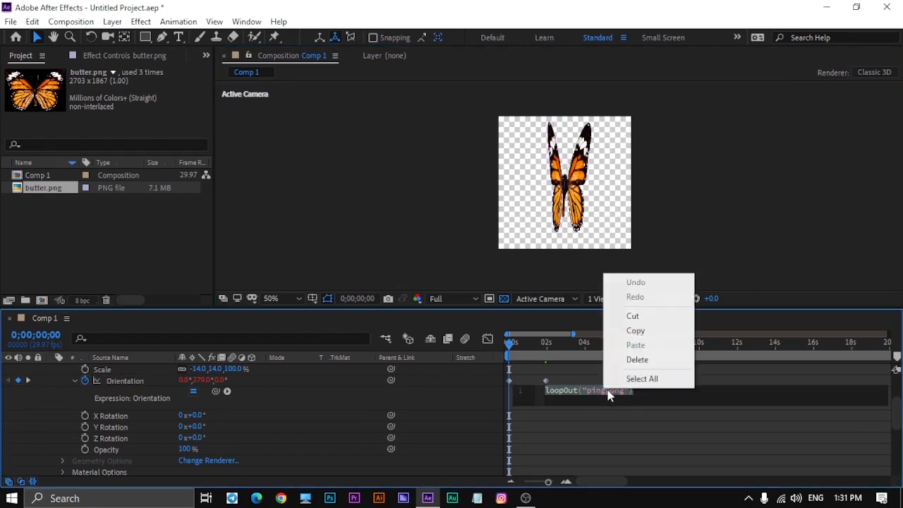
{"action": "left_click", "coordinate": [650, 329]}
{"action": "left_click", "coordinate": [750, 265]}
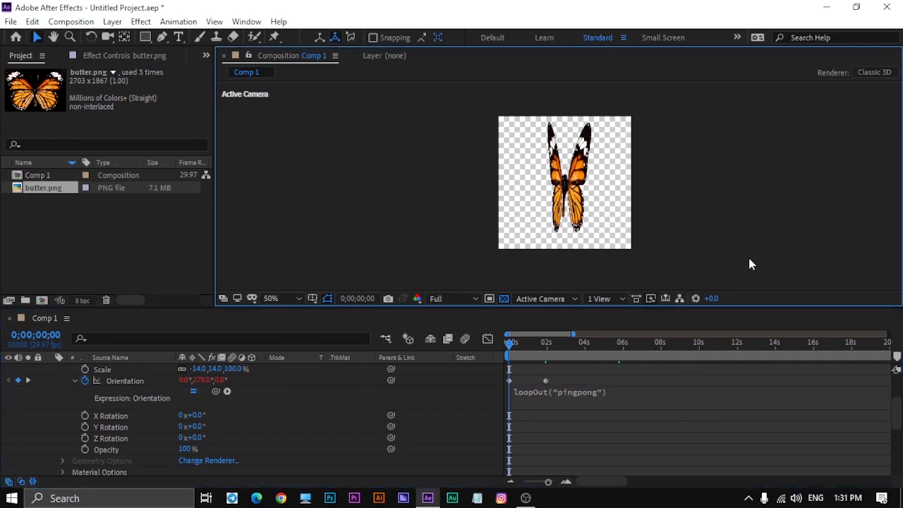
{"action": "left_click_drag", "start_coordinate": [511, 346], "coordinate": [447, 362]}
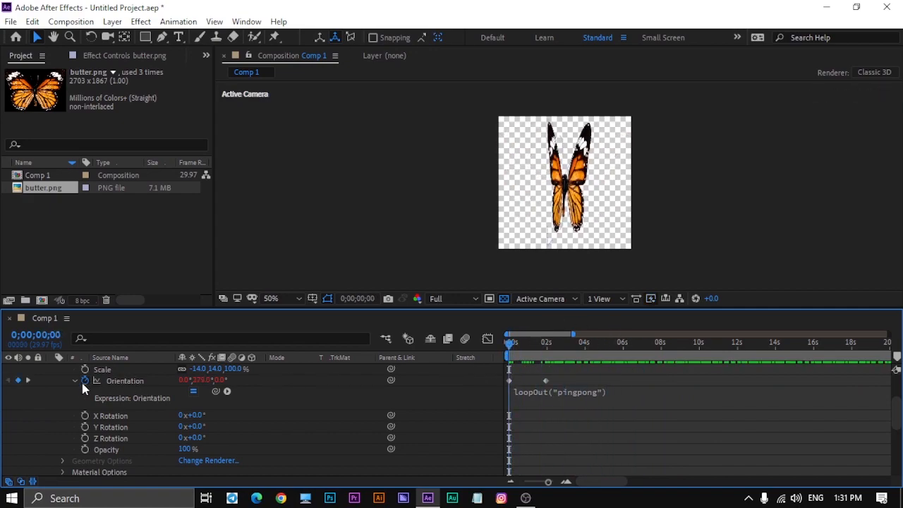
- Add an expression to the right wing layer's Orientation and paste the copied loopOut("pingpong") into it
{"action": "scroll", "coordinate": [310, 427], "scroll_direction": "down", "scroll_amount": 2}
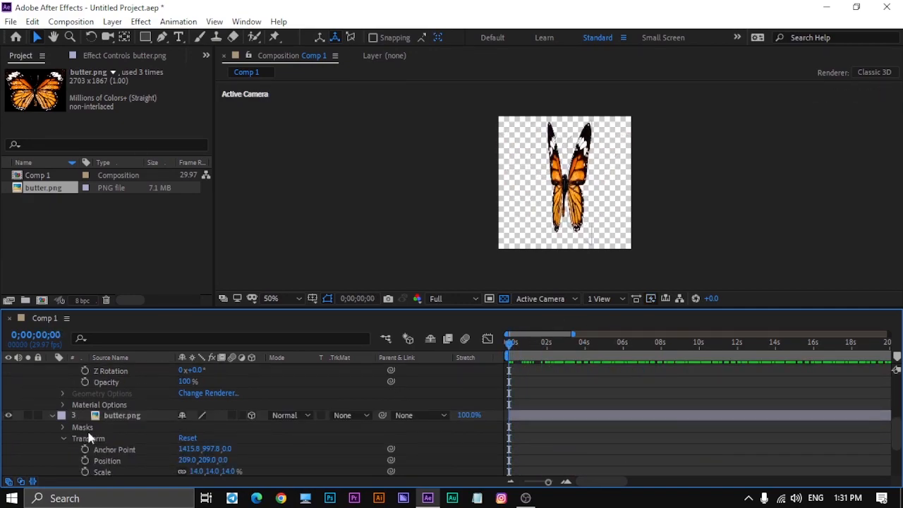
{"action": "scroll", "coordinate": [126, 422], "scroll_direction": "down", "scroll_amount": 1}
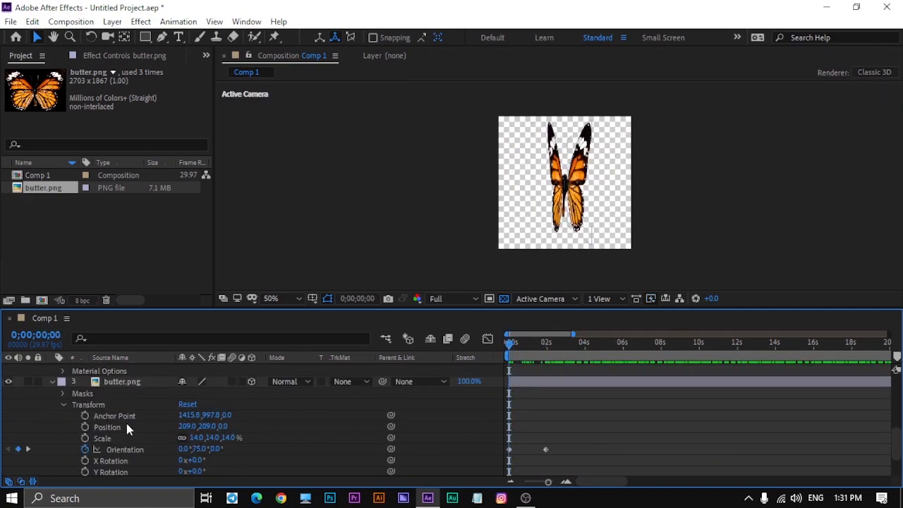
{"action": "left_click", "coordinate": [96, 450]}
{"action": "left_click", "coordinate": [85, 450], "text": "alt"}
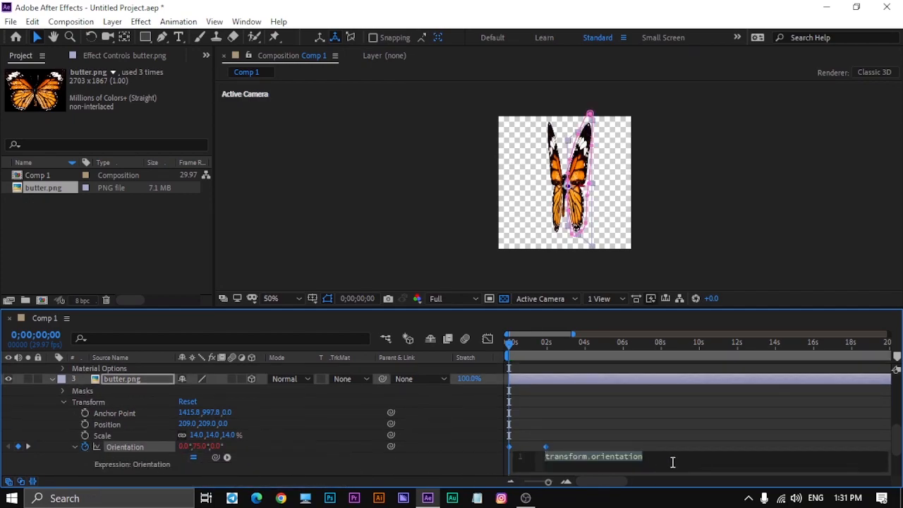
{"action": "key", "text": "ctrl+v"}
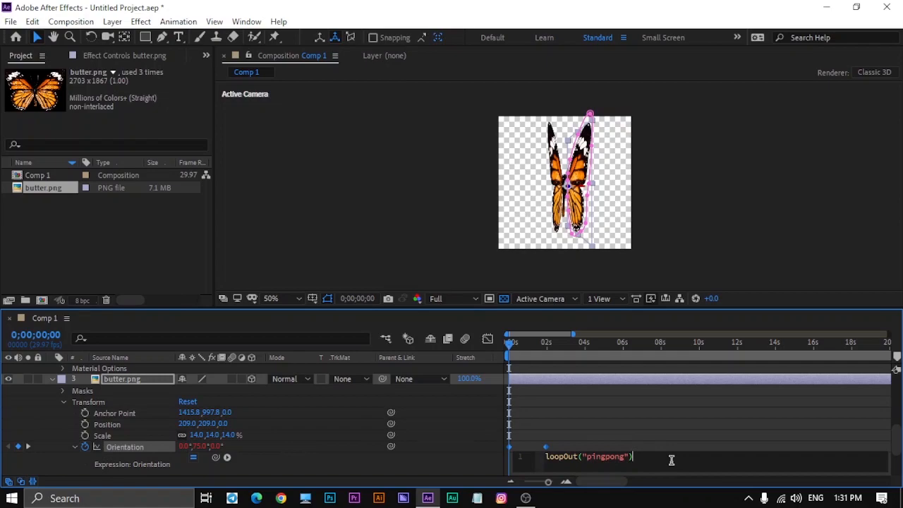
{"action": "left_click", "coordinate": [157, 245]}
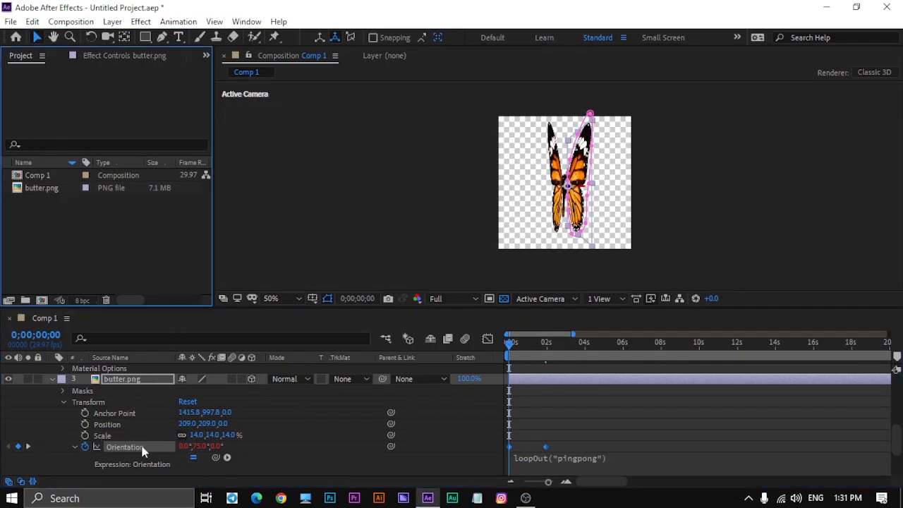
- Collapse the properties of all the butterfly layers and play the looping wing flap
{"action": "scroll", "coordinate": [57, 422], "scroll_direction": "up", "scroll_amount": 2}
{"action": "scroll", "coordinate": [56, 420], "scroll_direction": "up", "scroll_amount": 3}
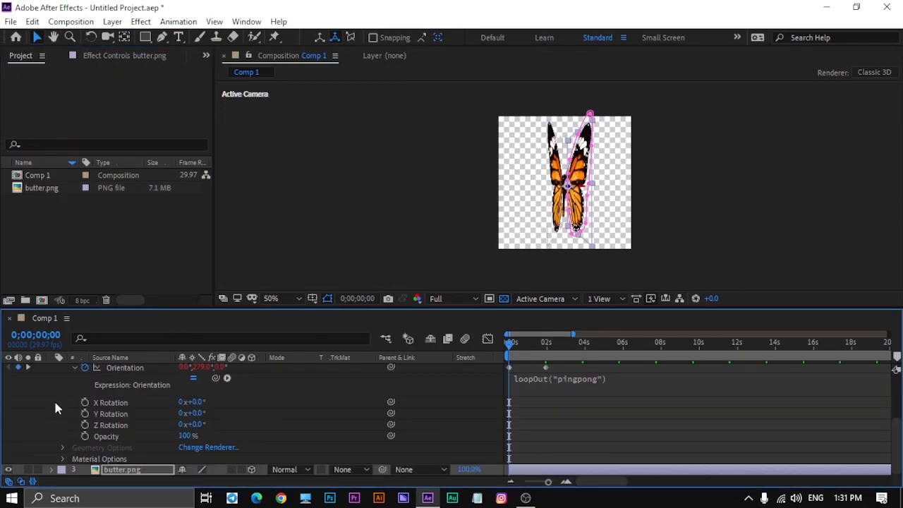
{"action": "scroll", "coordinate": [57, 408], "scroll_direction": "up", "scroll_amount": 3}
{"action": "left_click", "coordinate": [52, 369]}
{"action": "left_click", "coordinate": [182, 452]}
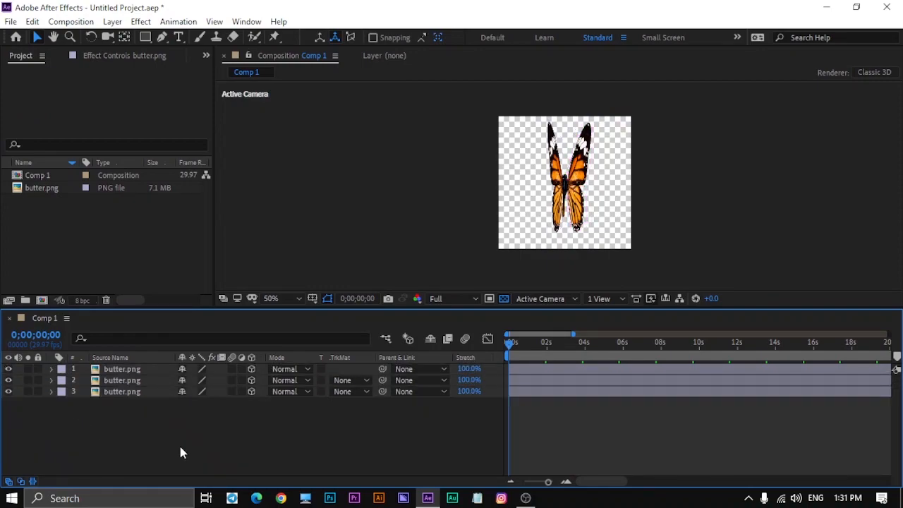
{"action": "key", "text": "space"}
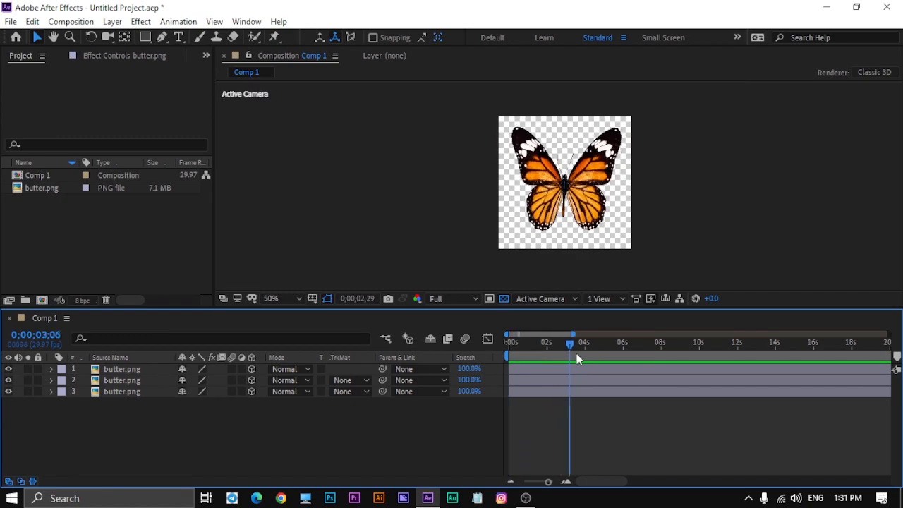
{"action": "key", "text": "space"}
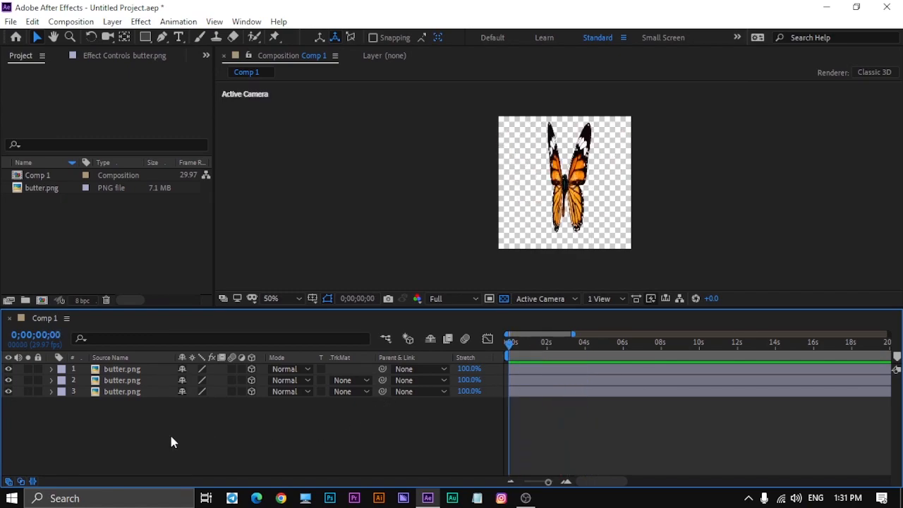
- Reveal the Orientation keyframes of both wing layers and apply Easy Ease to all of them
{"action": "left_click_drag", "start_coordinate": [127, 406], "coordinate": [104, 385]}
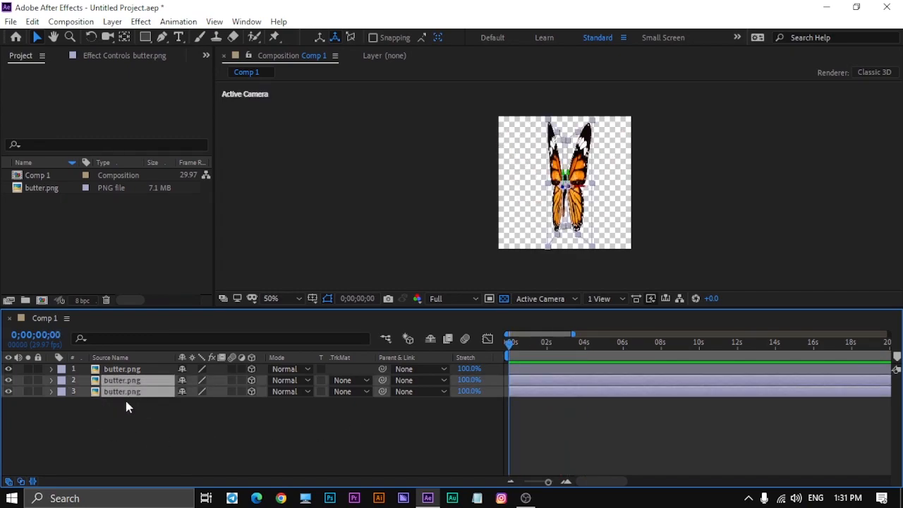
{"action": "key", "text": "u"}
{"action": "left_click_drag", "start_coordinate": [583, 453], "coordinate": [511, 397]}
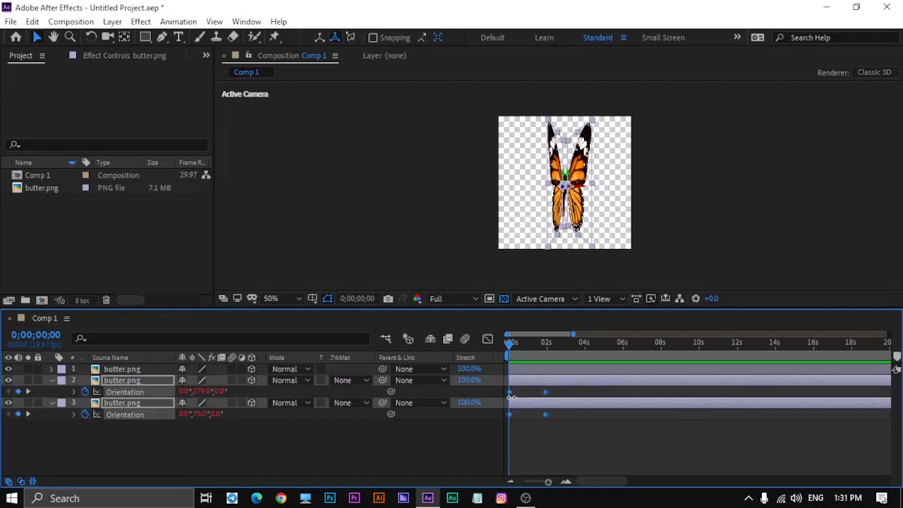
{"action": "key", "text": "F9"}
- Move both wings' second Orientation keyframes much closer to the first ones to speed up the flapping, and preview it
{"action": "left_click_drag", "start_coordinate": [556, 440], "coordinate": [516, 393]}
{"action": "key", "text": "space"}
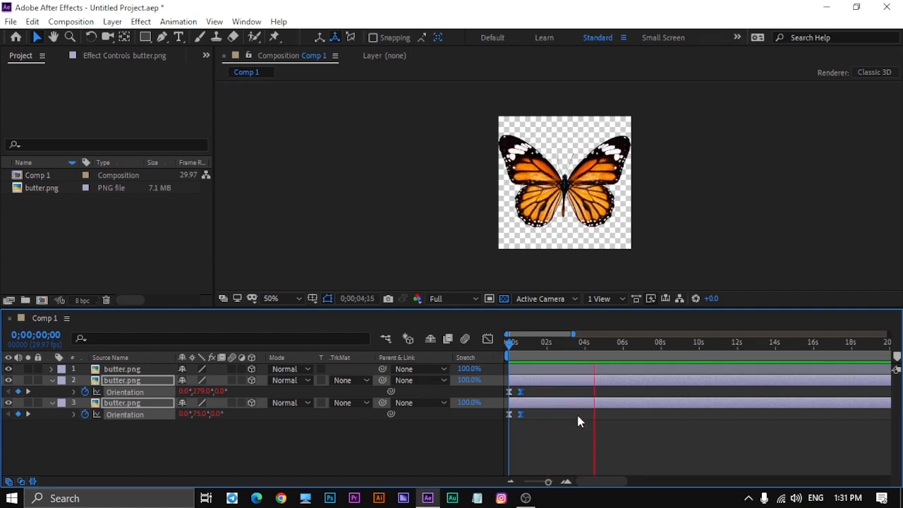
{"action": "key", "text": "space"}
{"action": "left_click_drag", "start_coordinate": [600, 345], "coordinate": [250, 447]}
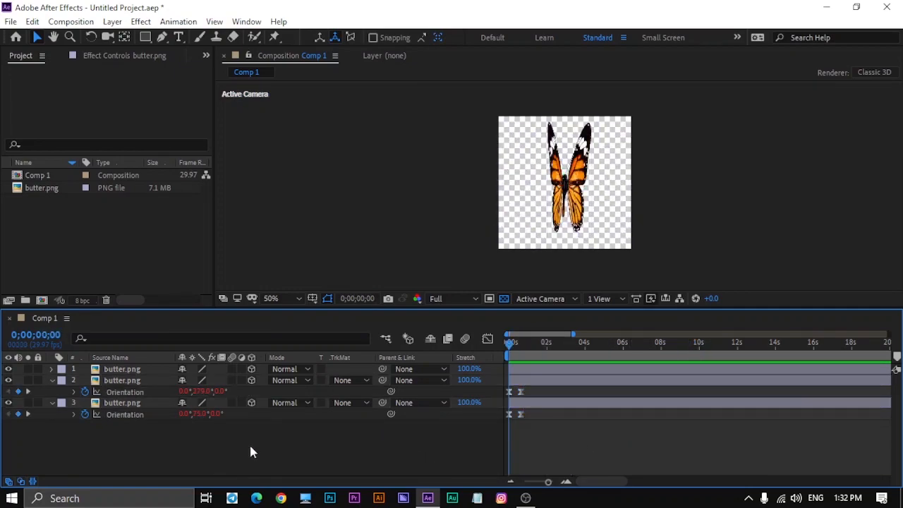
- Collapse the properties of both wing layers and scrub through the wing flapping animation
{"action": "left_click", "coordinate": [50, 381]}
{"action": "left_click", "coordinate": [51, 393]}
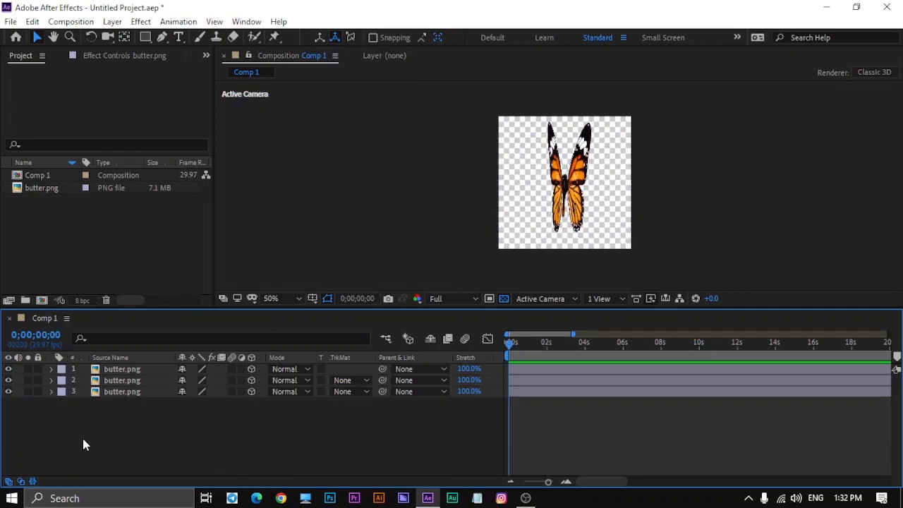
{"action": "left_click_drag", "start_coordinate": [512, 344], "coordinate": [393, 383]}
- Create a new composition, Comp 2, with a width of 1920 px and a height of 1080 px
{"action": "right_click", "coordinate": [152, 240]}
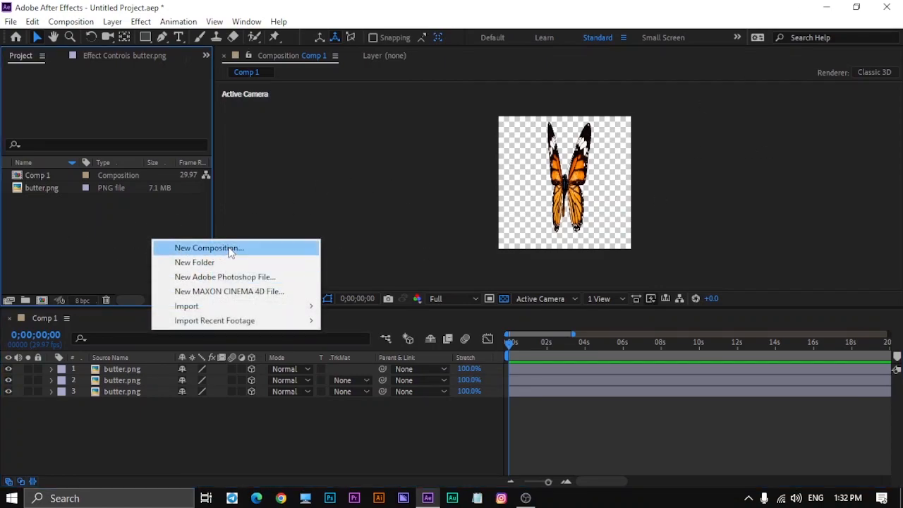
{"action": "left_click", "coordinate": [230, 251]}
{"action": "left_click", "coordinate": [596, 147]}
{"action": "type", "text": "1920"}
{"action": "left_click", "coordinate": [600, 167]}
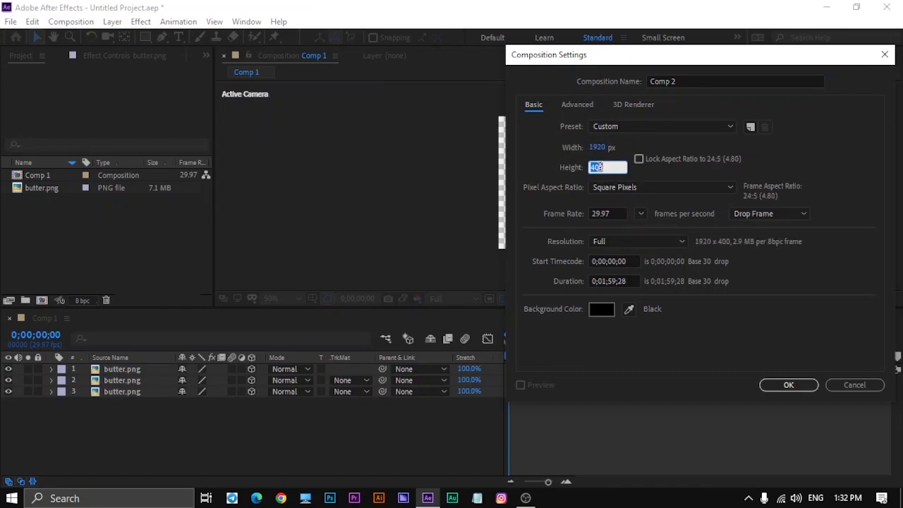
{"action": "type", "text": "1080"}
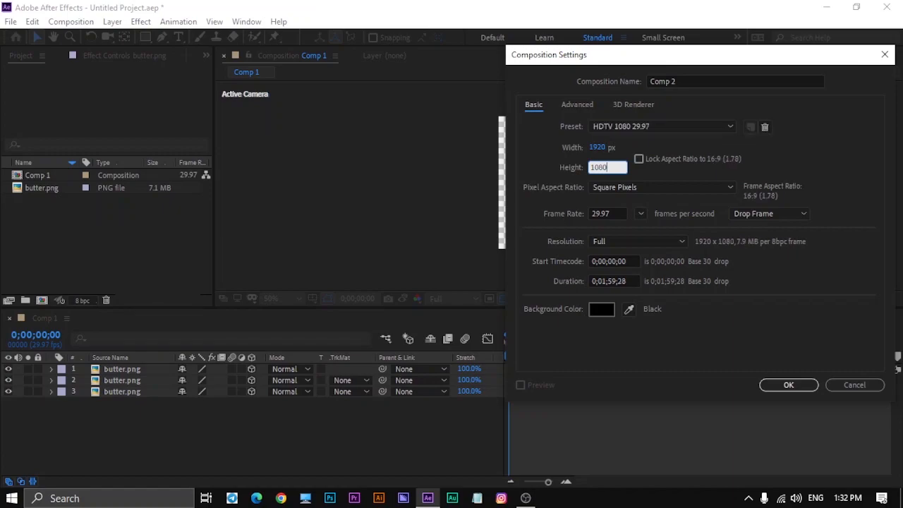
{"action": "left_click", "coordinate": [785, 385]}
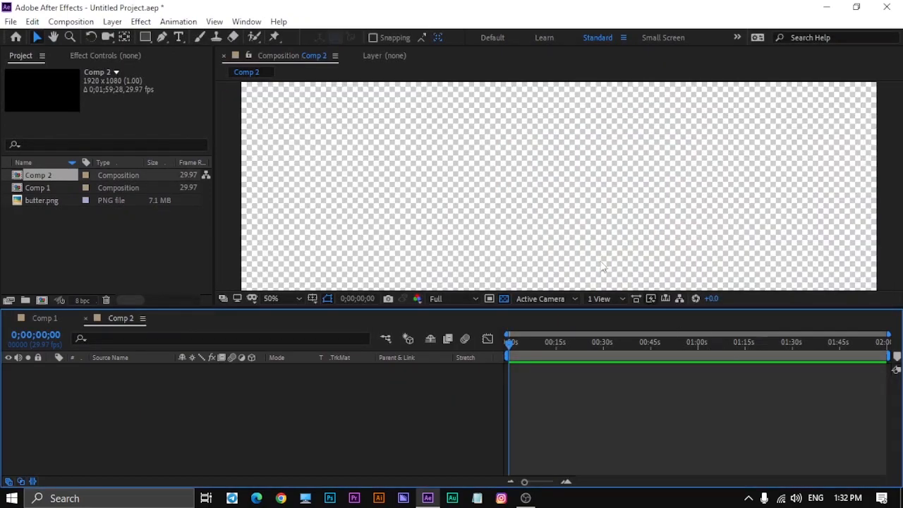
- Add a medium cyan solid layer as the background of Comp 2
{"action": "right_click", "coordinate": [297, 405]}
{"action": "mouse_move", "coordinate": [383, 258]}
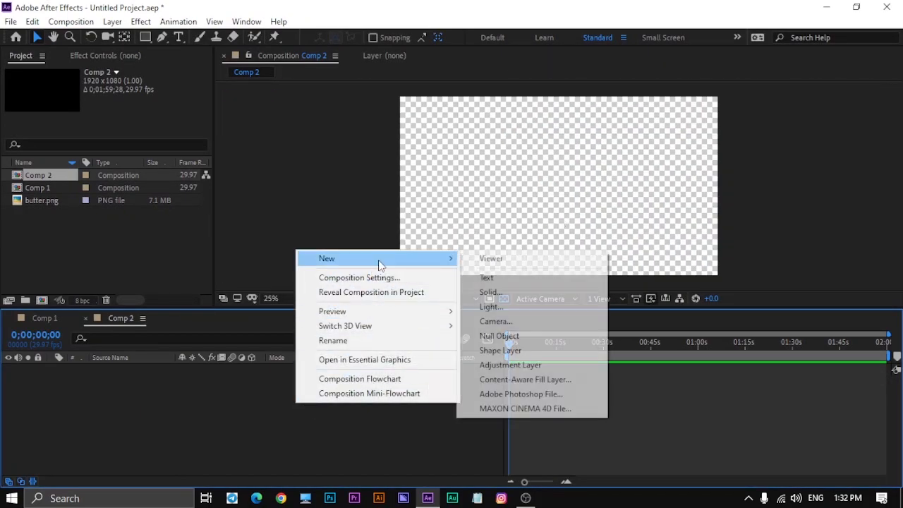
{"action": "left_click", "coordinate": [502, 293]}
{"action": "left_click", "coordinate": [458, 422]}
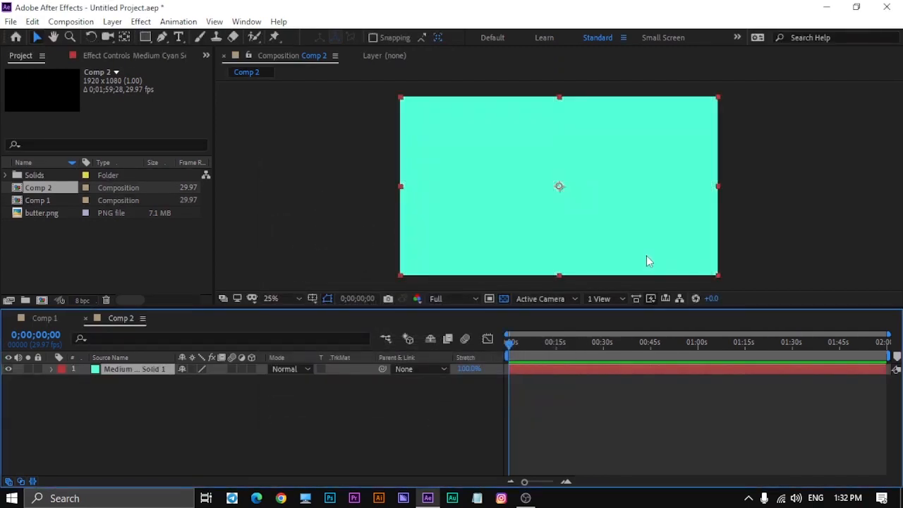
{"action": "left_click", "coordinate": [603, 408]}
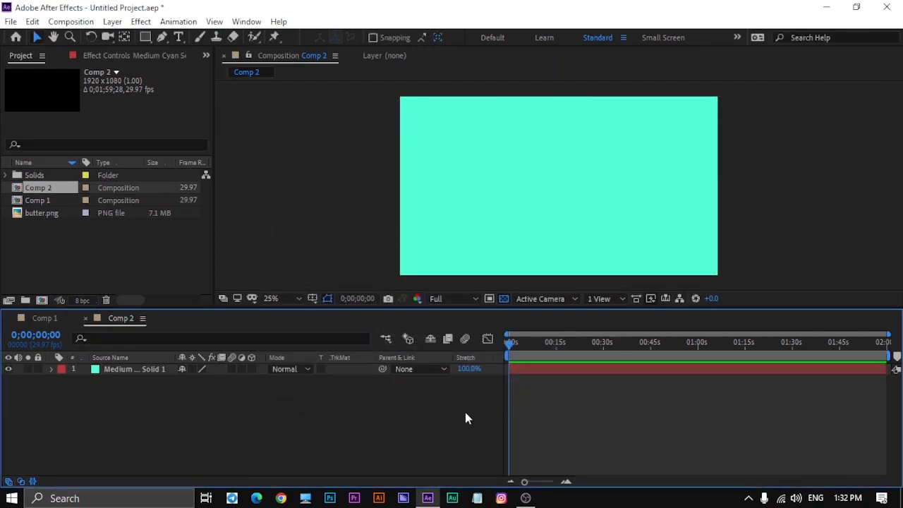
- With the Pen tool, draw a wavy four-point RotoBezier path from the frame's lower-left corner to its upper-right corner
{"action": "left_click", "coordinate": [162, 39]}
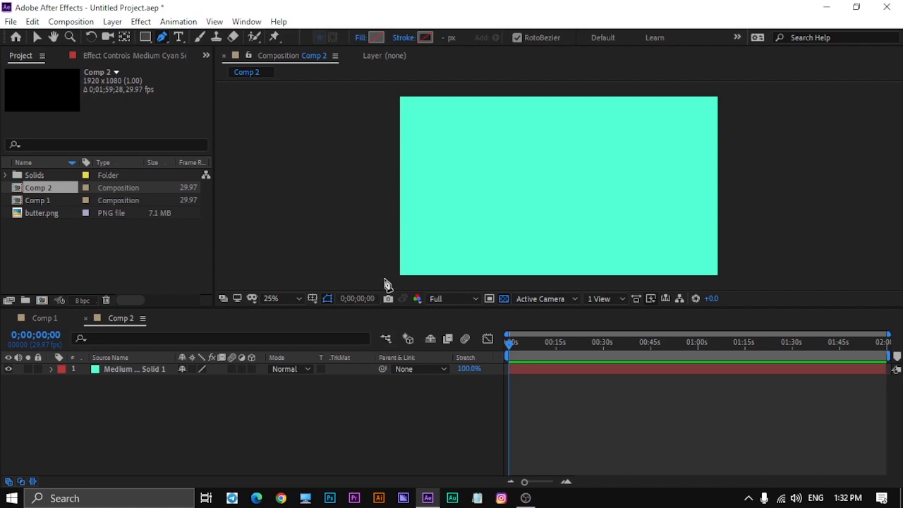
{"action": "left_click", "coordinate": [399, 278]}
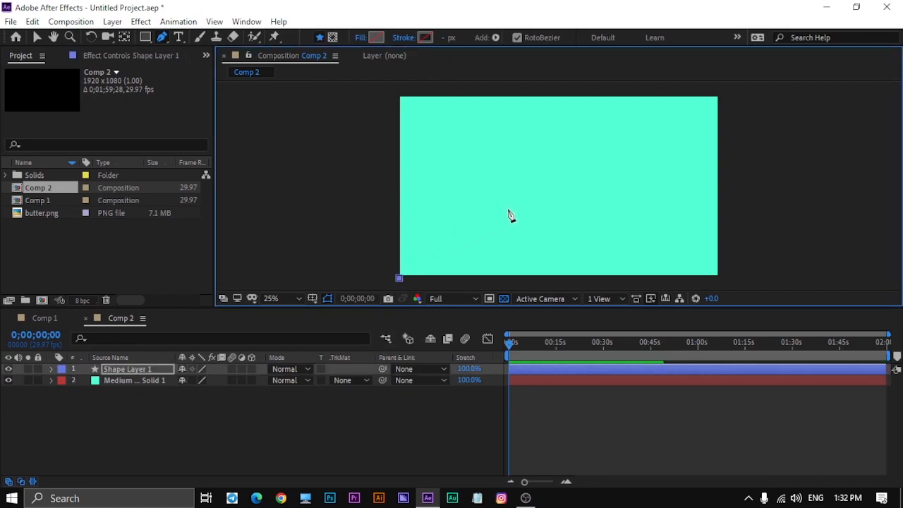
{"action": "left_click", "coordinate": [530, 185]}
{"action": "left_click", "coordinate": [688, 192]}
{"action": "left_click", "coordinate": [720, 93]}
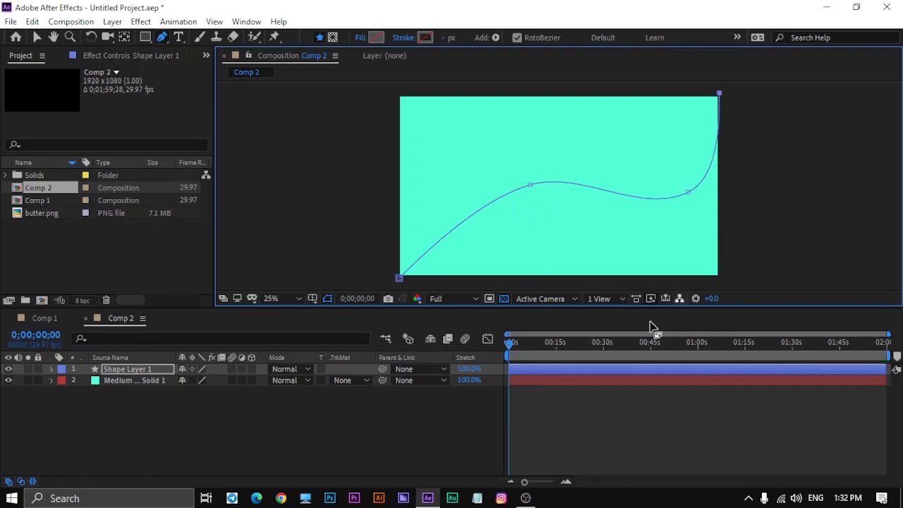
{"action": "left_click", "coordinate": [218, 435]}
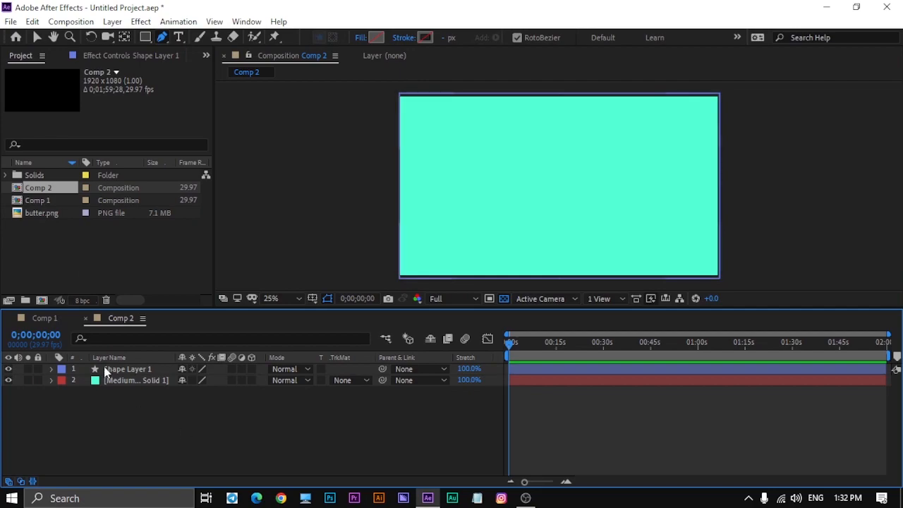
- Place the Comp 1 butterfly composition as the topmost layer of Comp 2, above the path shape layer
{"action": "left_click_drag", "start_coordinate": [512, 350], "coordinate": [439, 419]}
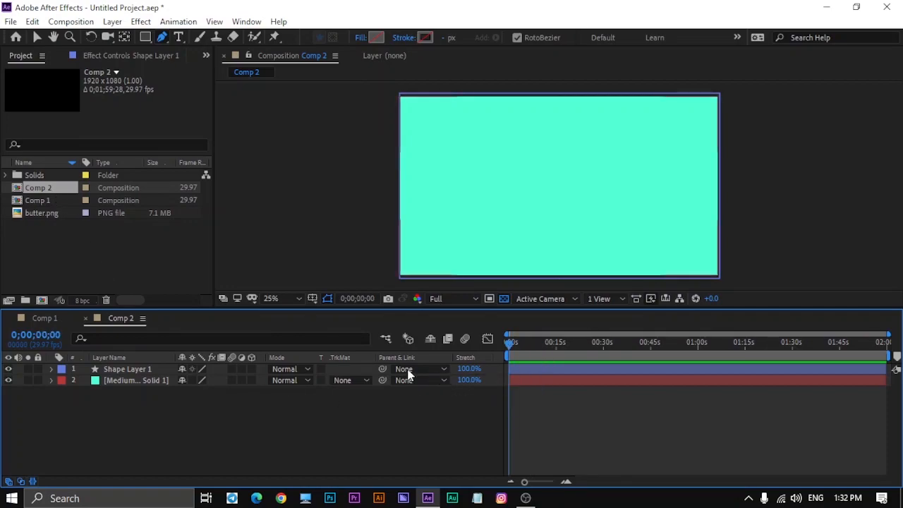
{"action": "left_click", "coordinate": [42, 201]}
{"action": "left_click_drag", "start_coordinate": [53, 204], "coordinate": [122, 367]}
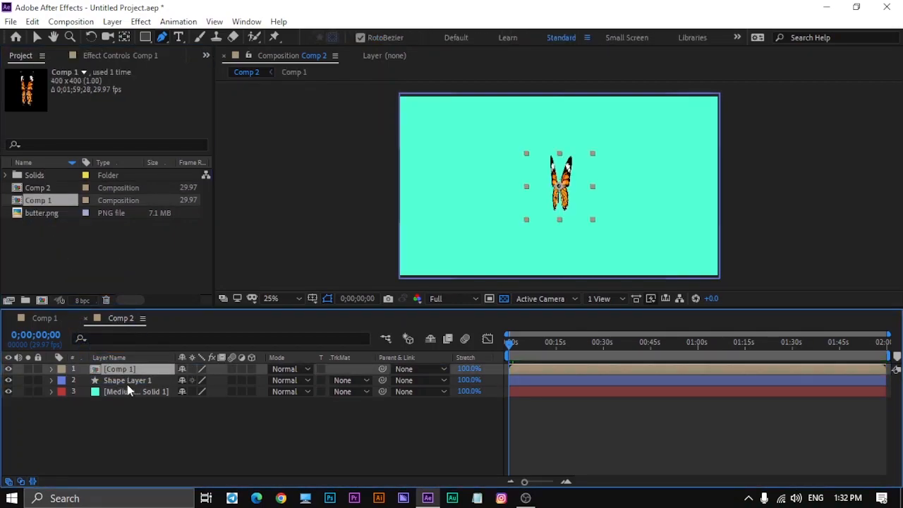
{"action": "left_click", "coordinate": [124, 433]}
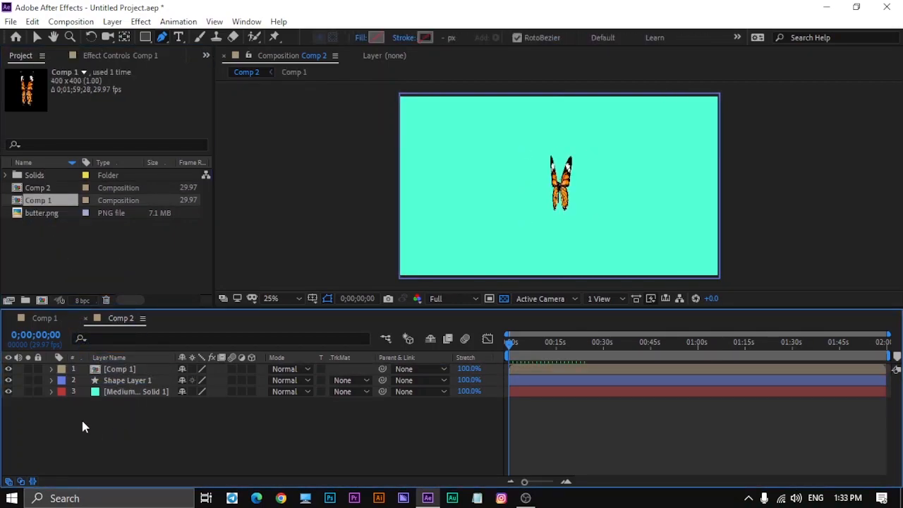
- Make the Comp 1 layer 3D, enable Collapse Transformations on it, and scrub through the result
{"action": "left_click", "coordinate": [251, 369]}
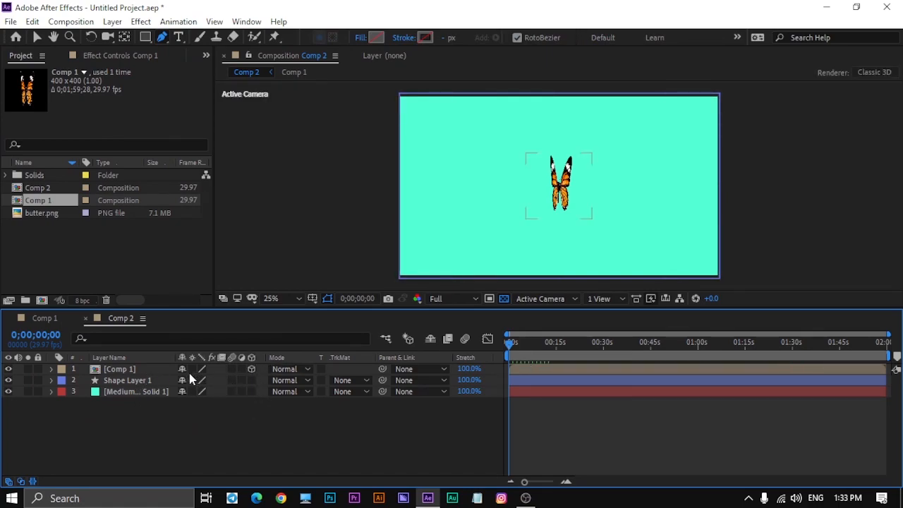
{"action": "left_click", "coordinate": [192, 369]}
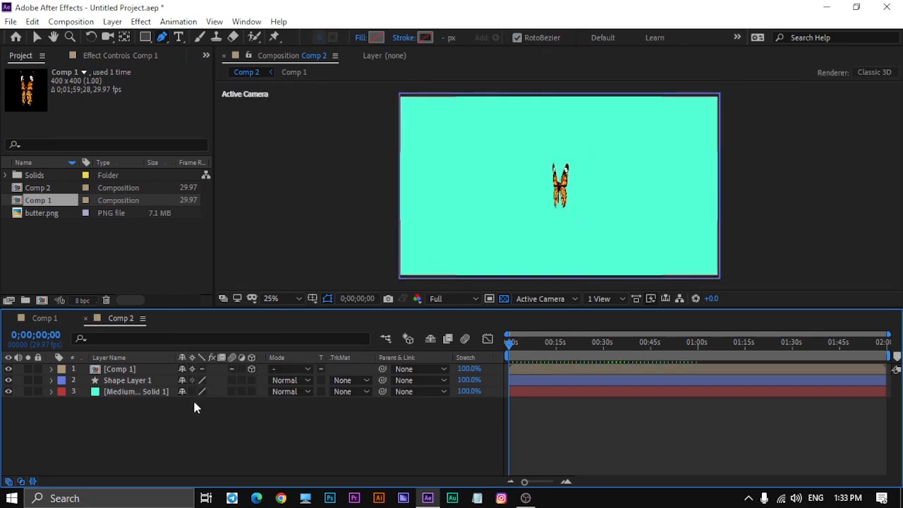
{"action": "left_click_drag", "start_coordinate": [511, 343], "coordinate": [454, 431]}
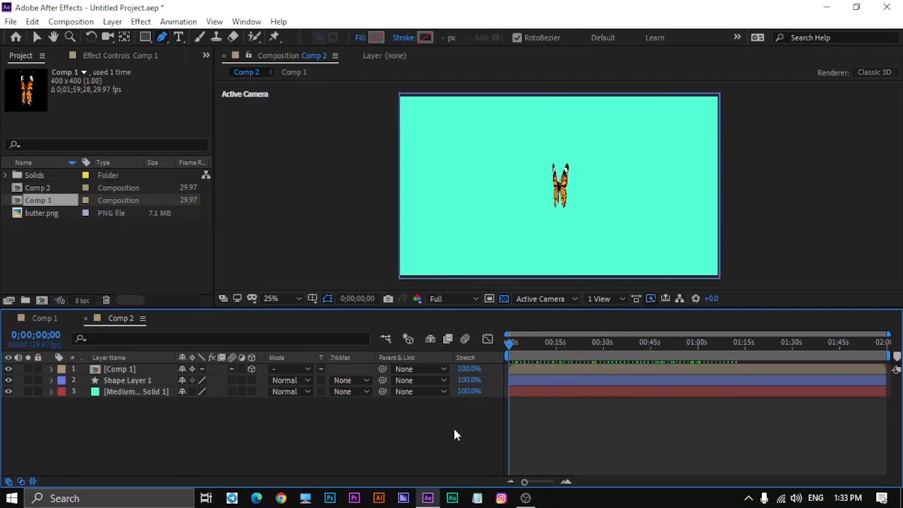
- Turn the Comp 1 butterfly in 3D with the Rotation tool so it is seen from the side, and preview the flapping
{"action": "left_click", "coordinate": [130, 371]}
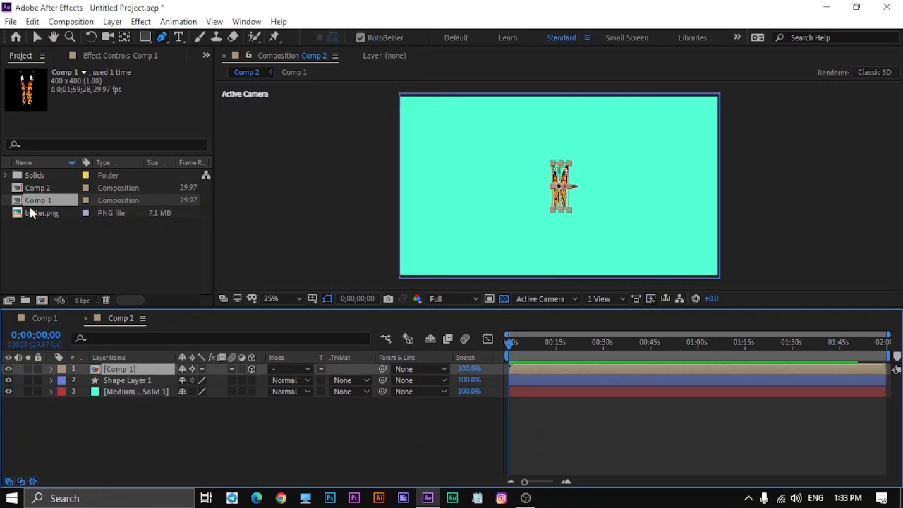
{"action": "left_click", "coordinate": [90, 37]}
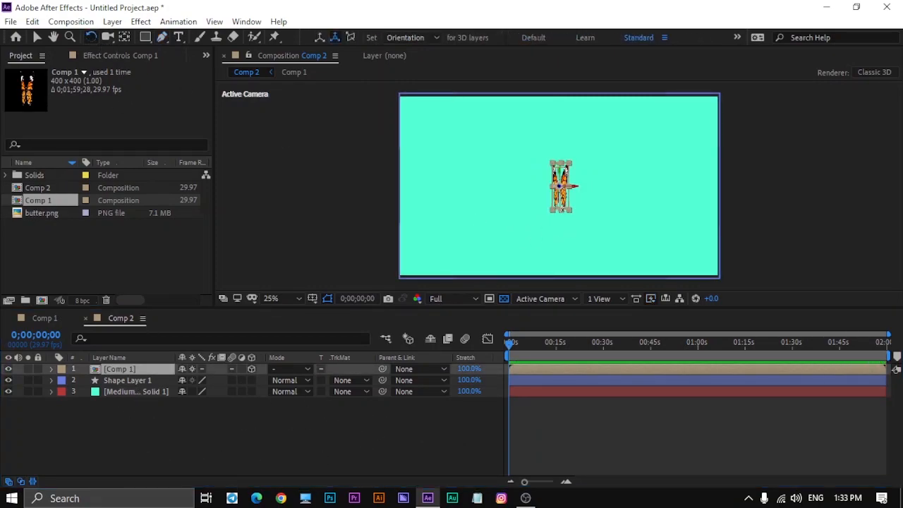
{"action": "left_click_drag", "start_coordinate": [568, 222], "coordinate": [563, 216]}
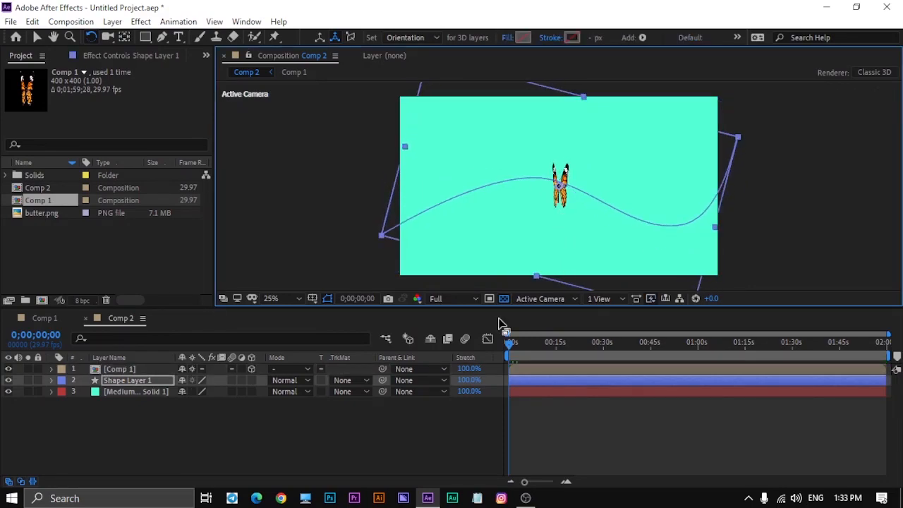
{"action": "key", "text": "ctrl+z"}
{"action": "left_click", "coordinate": [146, 370]}
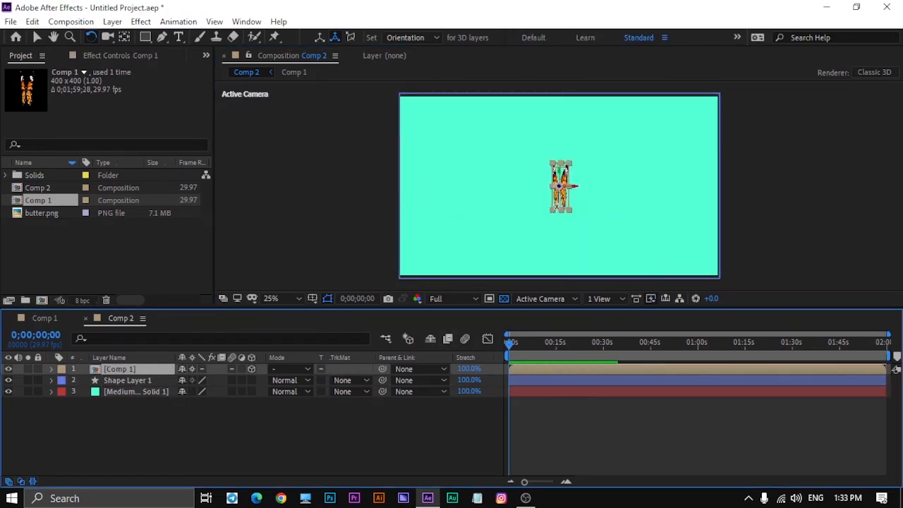
{"action": "left_click_drag", "start_coordinate": [569, 210], "coordinate": [546, 194]}
{"action": "left_click", "coordinate": [406, 422]}
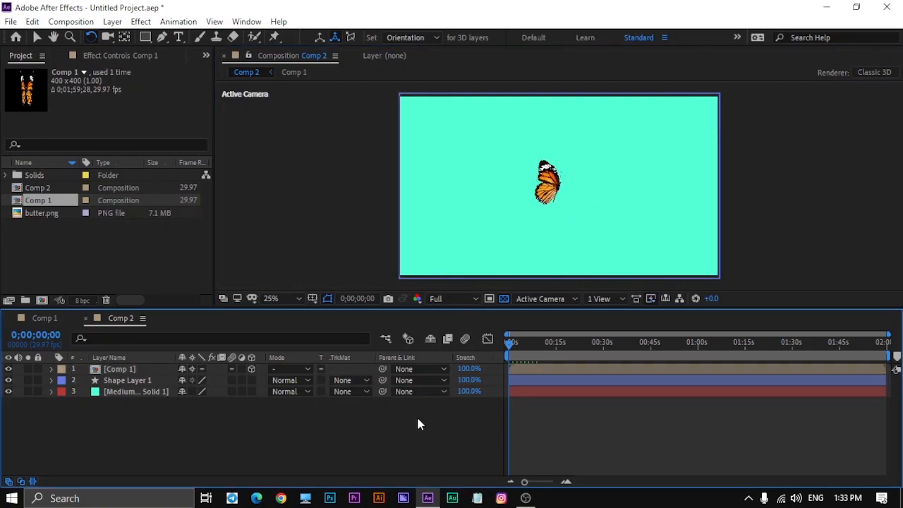
{"action": "left_click_drag", "start_coordinate": [515, 354], "coordinate": [725, 382]}
{"action": "key", "text": "space"}
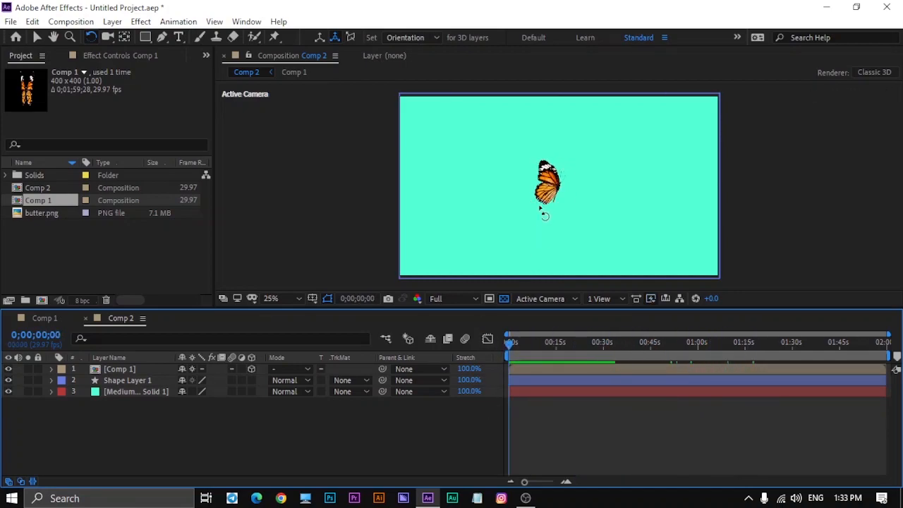
- Select the path shape layer and open the Create Nulls From Paths script
{"action": "left_click", "coordinate": [391, 381]}
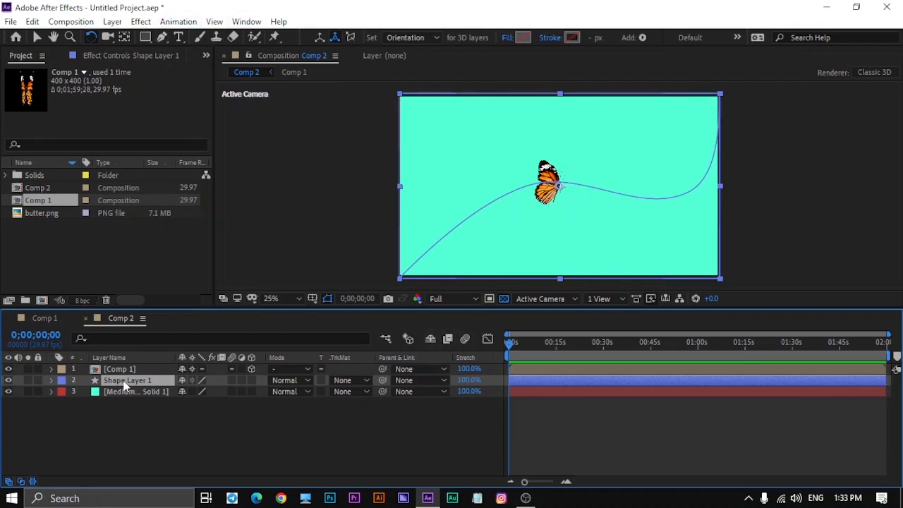
{"action": "left_click", "coordinate": [246, 21]}
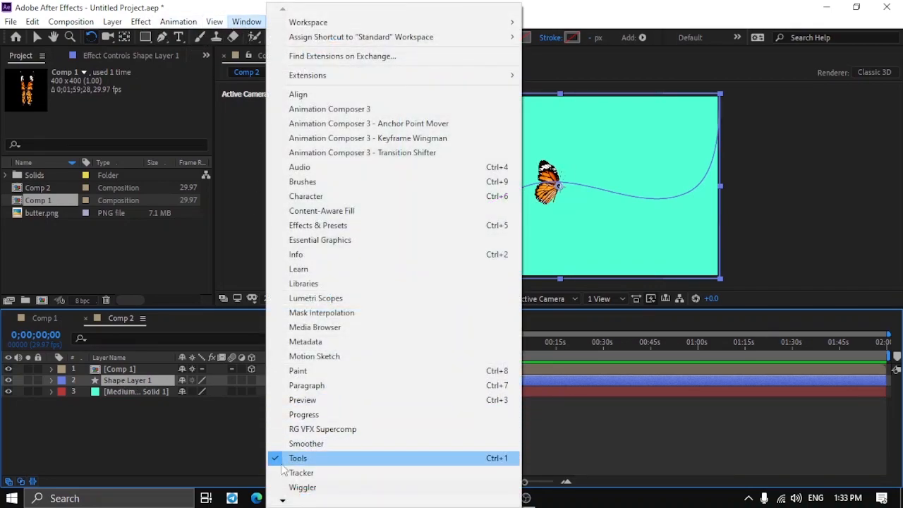
{"action": "mouse_move", "coordinate": [283, 501]}
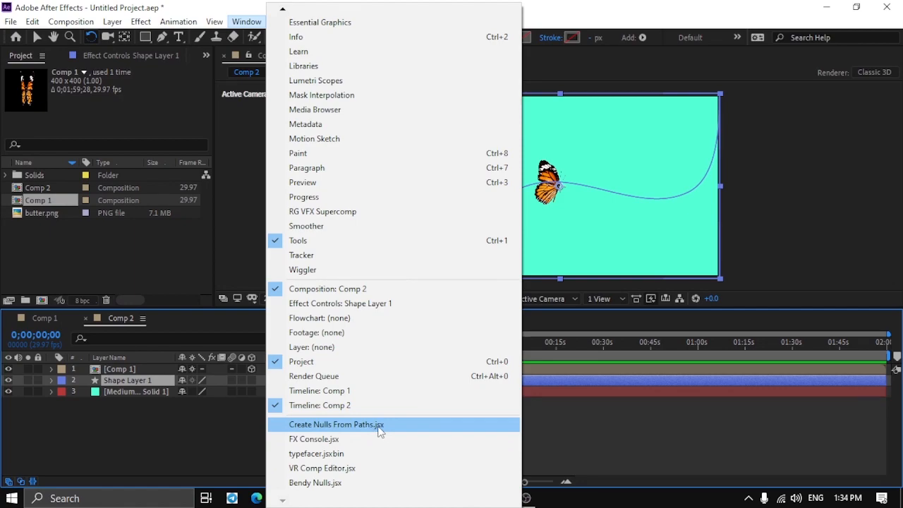
{"action": "left_click", "coordinate": [333, 426]}
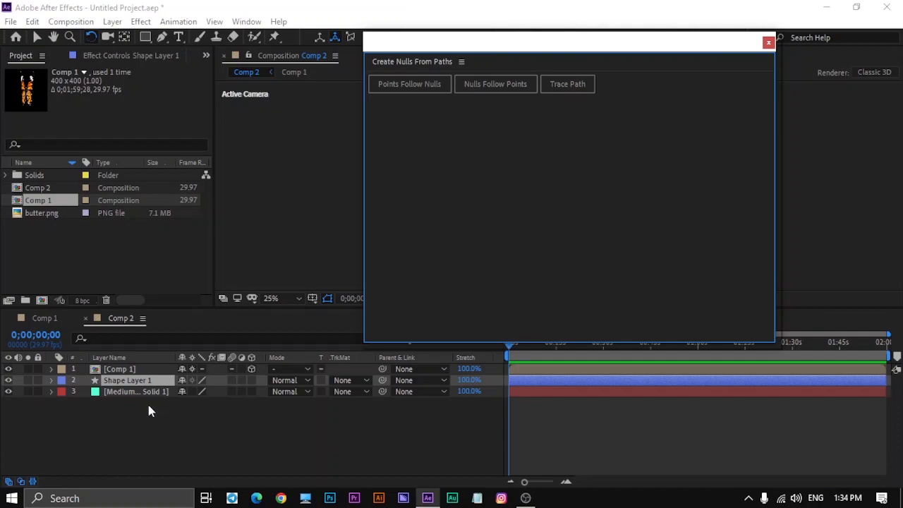
- Select the Path property of Path 1 in Shape Layer 1 and apply Trace Path to create a null that follows it
{"action": "left_click", "coordinate": [51, 381]}
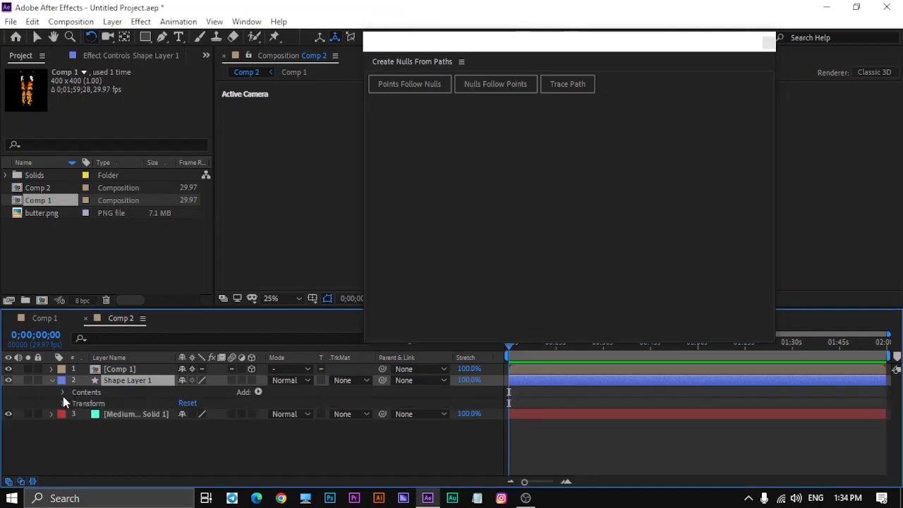
{"action": "left_click", "coordinate": [62, 392]}
{"action": "left_click", "coordinate": [75, 403]}
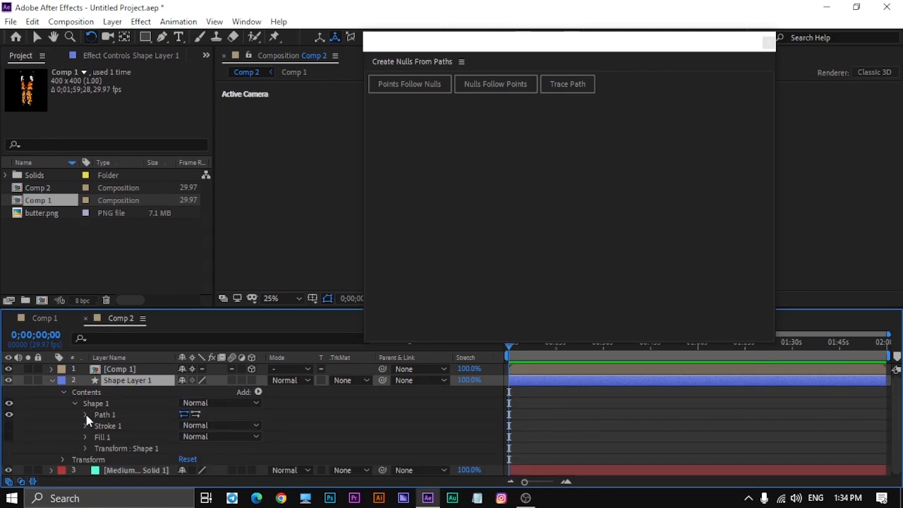
{"action": "left_click", "coordinate": [85, 415]}
{"action": "left_click", "coordinate": [137, 427]}
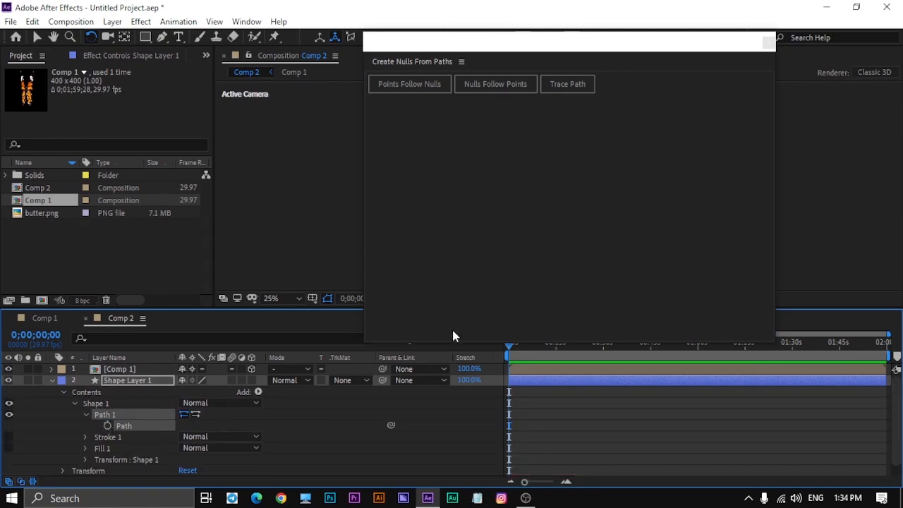
{"action": "left_click", "coordinate": [569, 88]}
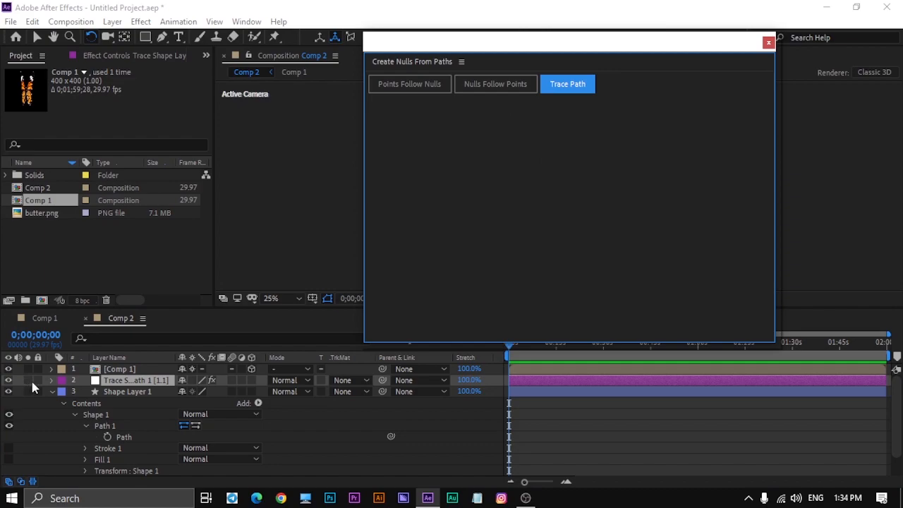
- Collapse the shape layer, check the null's travel along the path, and close Create Nulls From Paths
{"action": "left_click", "coordinate": [49, 391]}
{"action": "left_click_drag", "start_coordinate": [682, 50], "coordinate": [321, 271]}
{"action": "left_click_drag", "start_coordinate": [510, 345], "coordinate": [498, 370]}
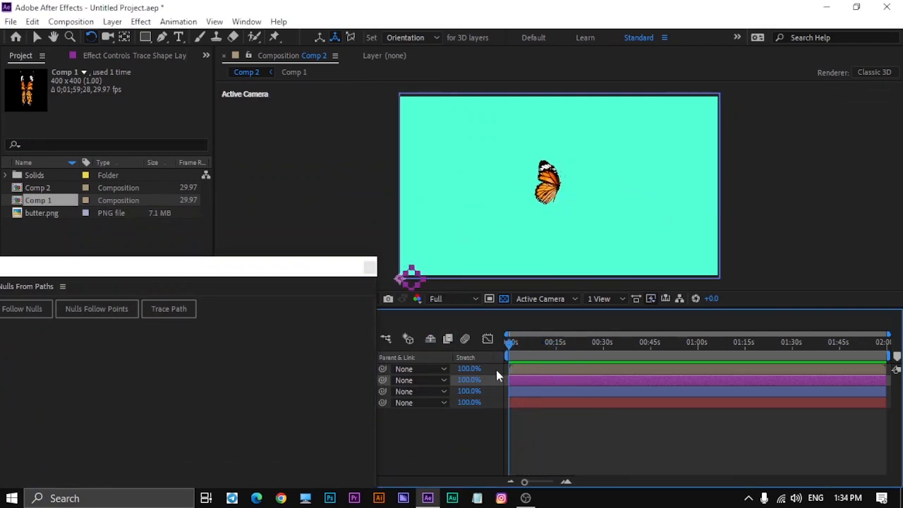
{"action": "left_click", "coordinate": [370, 273]}
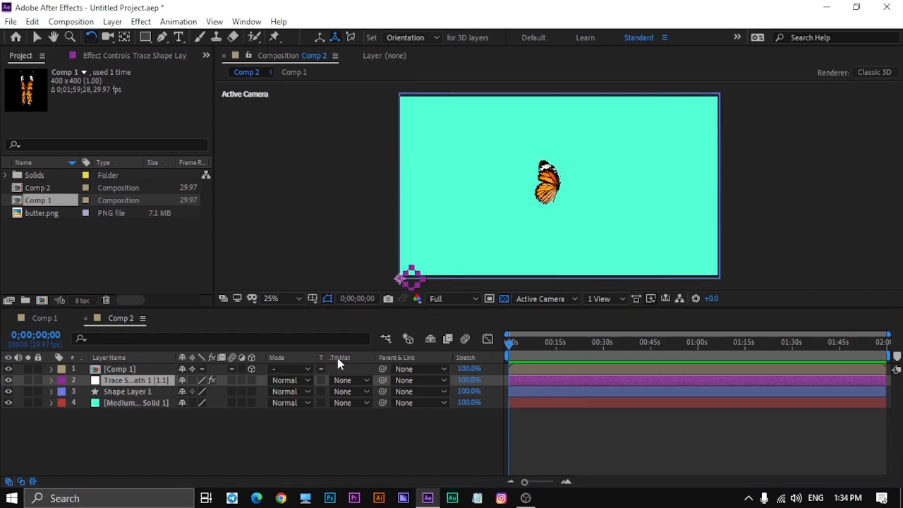
- Move the Comp 1 butterfly onto the trace null at the lower-left corner of the frame
{"action": "left_click", "coordinate": [37, 37]}
{"action": "left_click", "coordinate": [551, 186]}
{"action": "left_click_drag", "start_coordinate": [541, 191], "coordinate": [415, 256]}
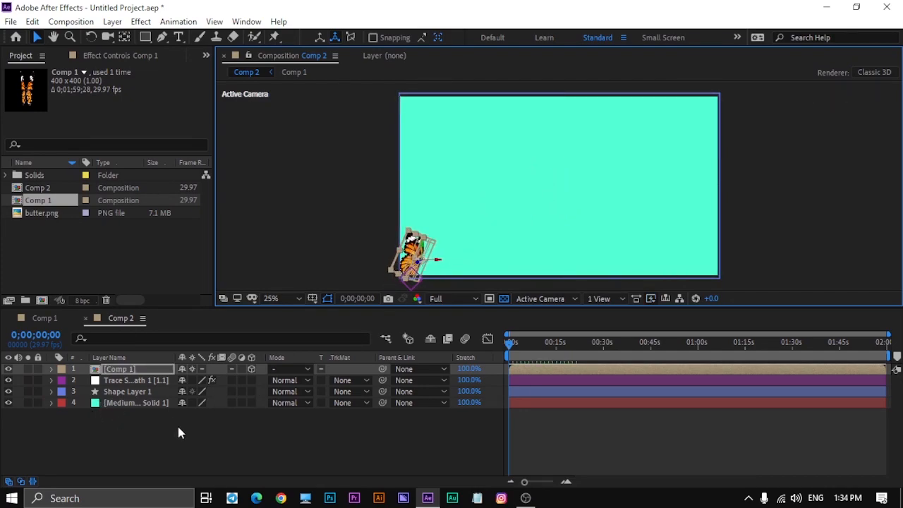
- Reorder the Comp 1 layer below the trace null and parent it to that null
{"action": "left_click", "coordinate": [137, 393]}
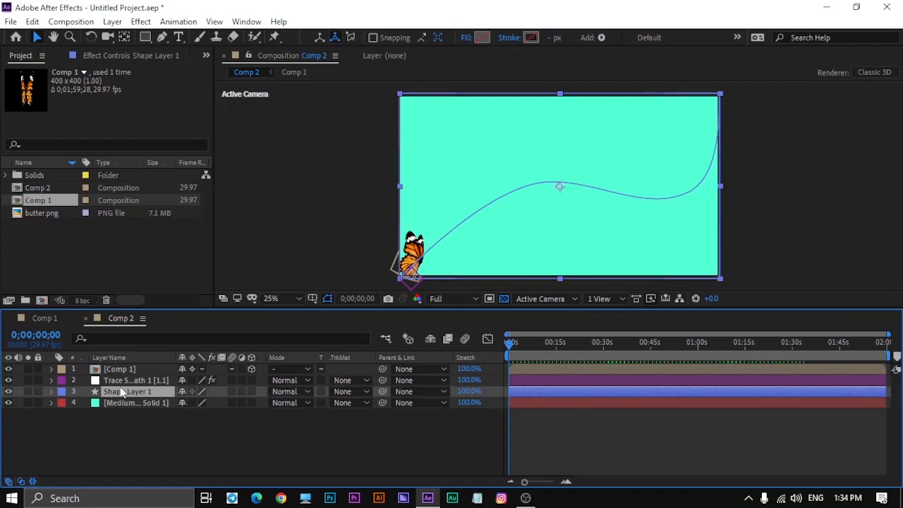
{"action": "left_click", "coordinate": [135, 369]}
{"action": "left_click_drag", "start_coordinate": [135, 369], "coordinate": [146, 393]}
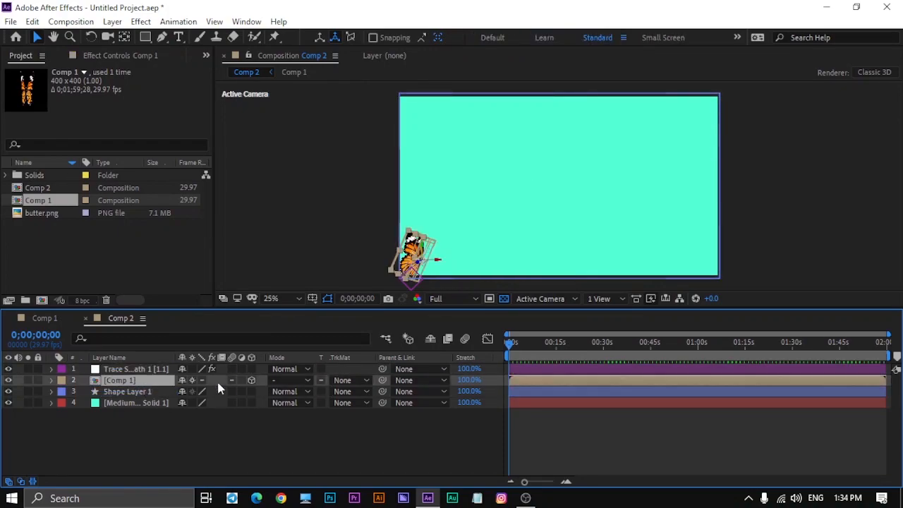
{"action": "mouse_move", "coordinate": [382, 380]}
{"action": "left_mouse_down"}
{"action": "mouse_move", "coordinate": [157, 379]}
{"action": "mouse_move", "coordinate": [150, 369]}
{"action": "left_mouse_up"}
- Hide Shape Layer 1 and preview the butterfly's flight from the start of Comp 2
{"action": "left_click", "coordinate": [8, 392]}
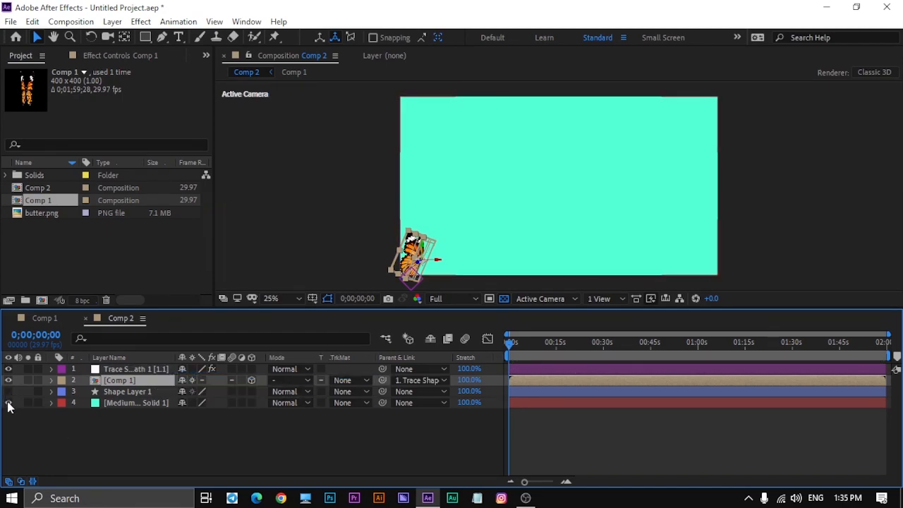
{"action": "left_click", "coordinate": [142, 431]}
{"action": "key", "text": "space"}
{"action": "key", "text": "space"}
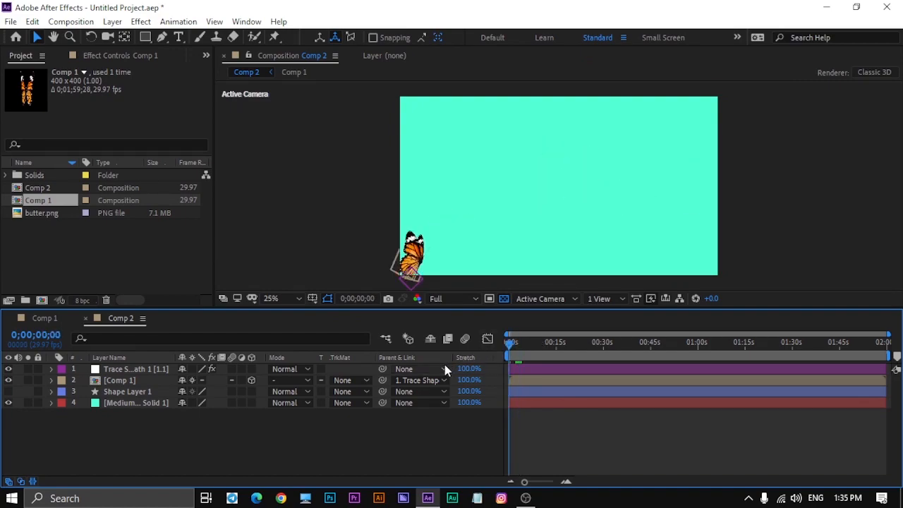
{"action": "key", "text": "space"}
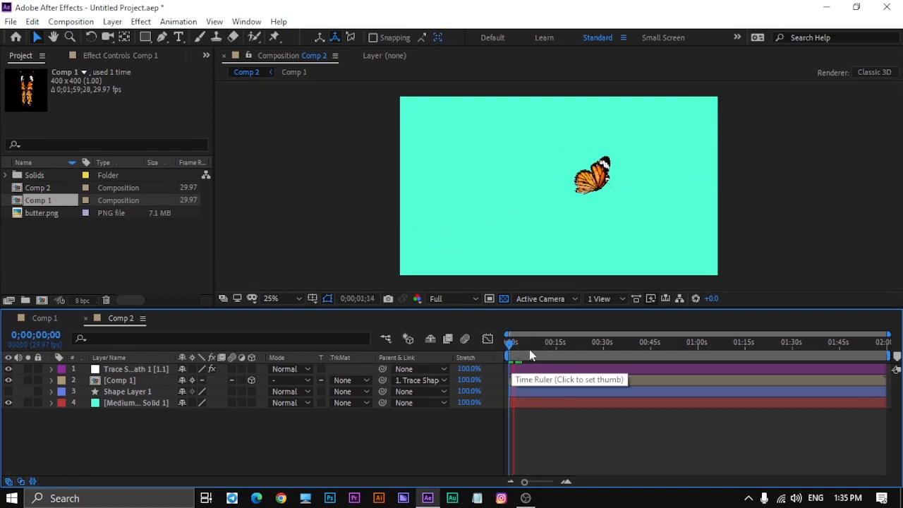
{"action": "key", "text": "space"}
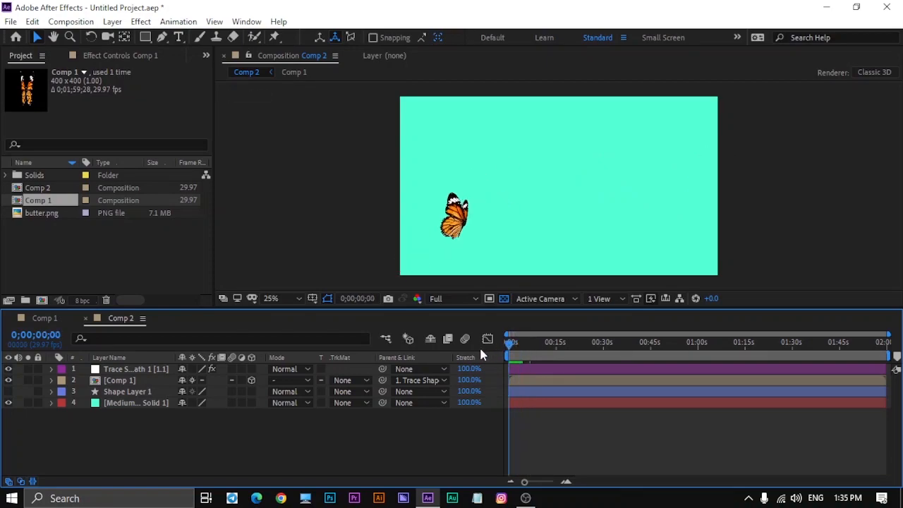
{"action": "left_click_drag", "start_coordinate": [511, 346], "coordinate": [489, 348]}
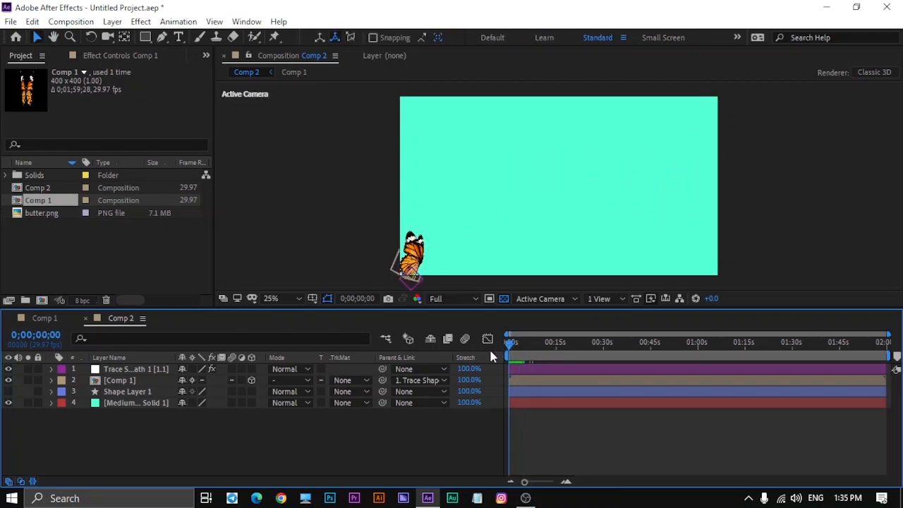
- Reveal the trace null's Progress keyframes, preview the flight at Quarter resolution, and collapse the null again
{"action": "left_click", "coordinate": [145, 393]}
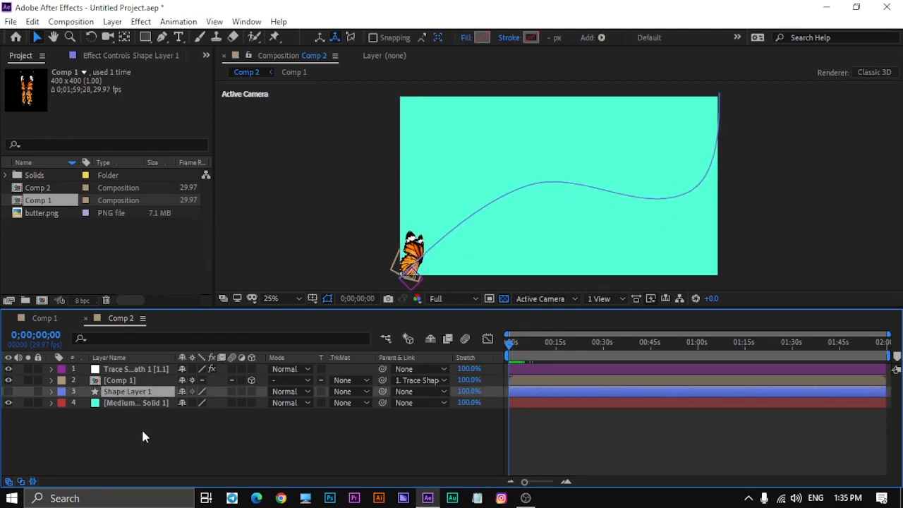
{"action": "left_click", "coordinate": [140, 369]}
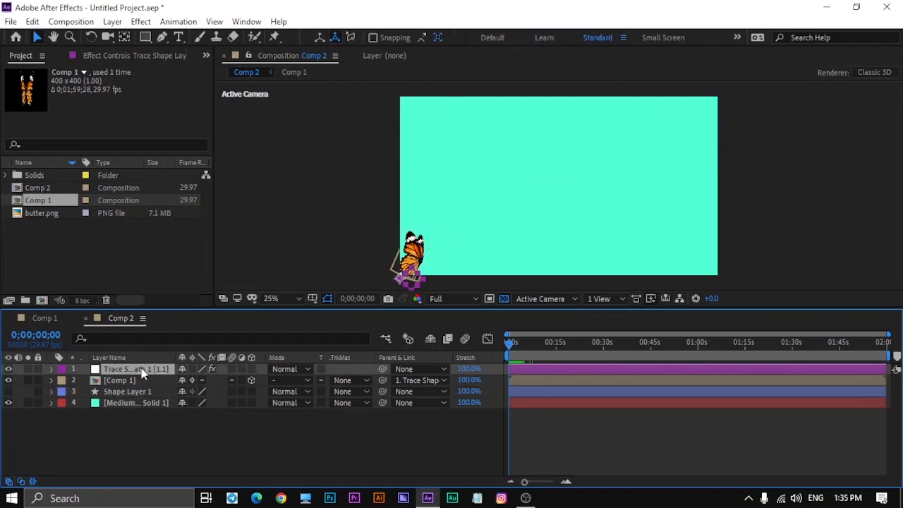
{"action": "key", "text": "u"}
{"action": "key", "text": "space"}
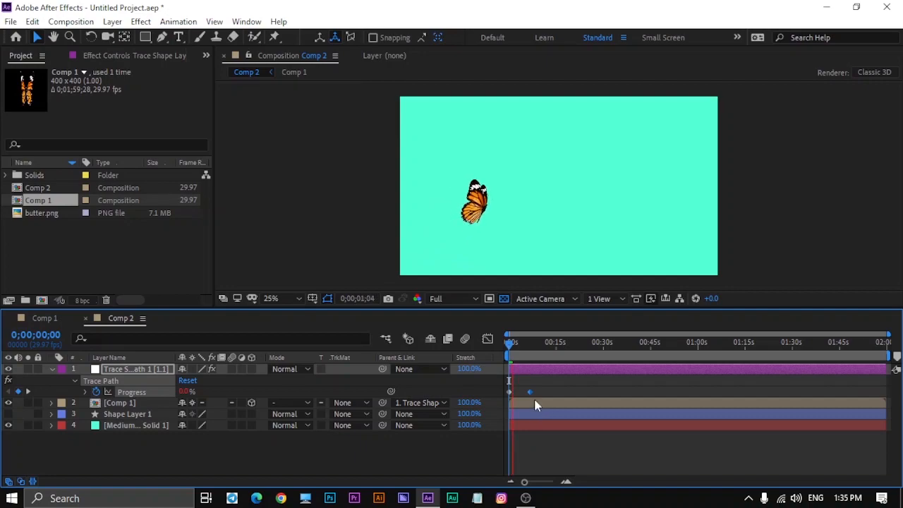
{"action": "left_click", "coordinate": [456, 300]}
{"action": "left_click", "coordinate": [452, 374]}
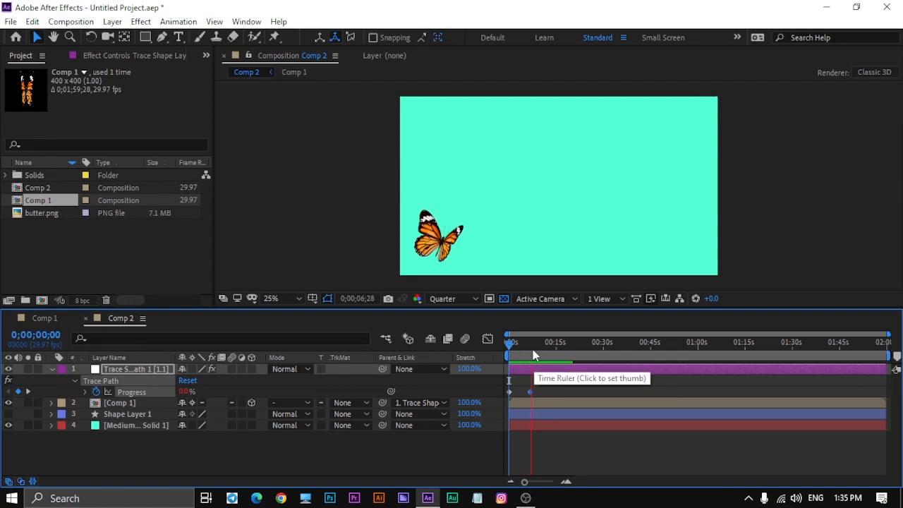
{"action": "left_click_drag", "start_coordinate": [533, 350], "coordinate": [496, 450]}
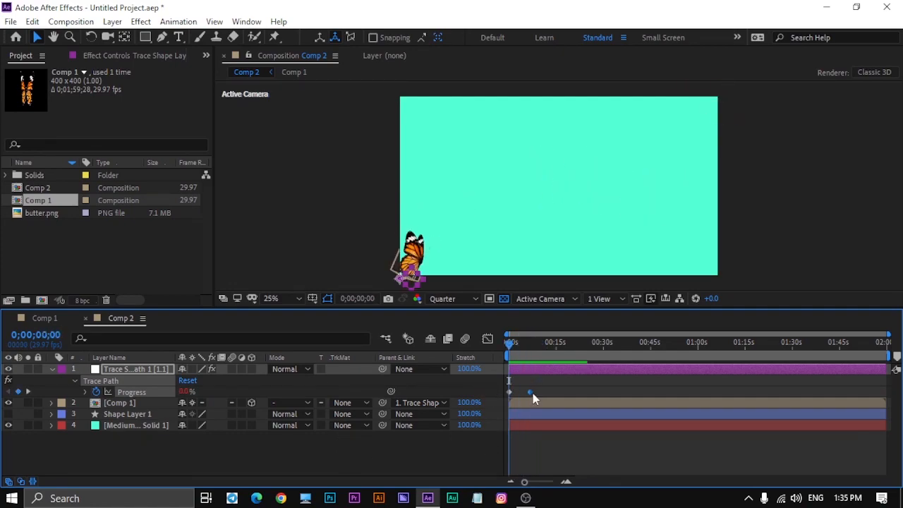
{"action": "left_click", "coordinate": [309, 450]}
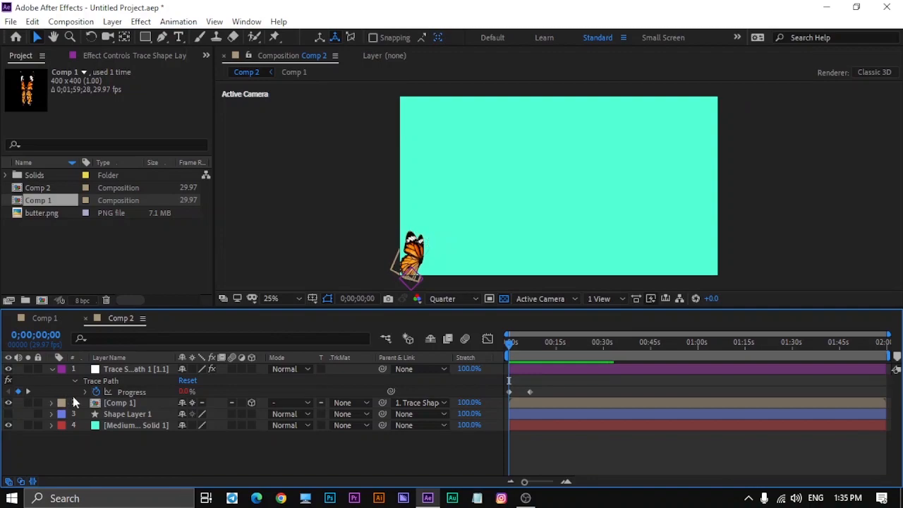
{"action": "left_click", "coordinate": [51, 369]}
- In Comp 1, move the second Orientation keyframes of both wing layers to about frame 8 and preview the flapping
{"action": "double_click", "coordinate": [117, 383]}
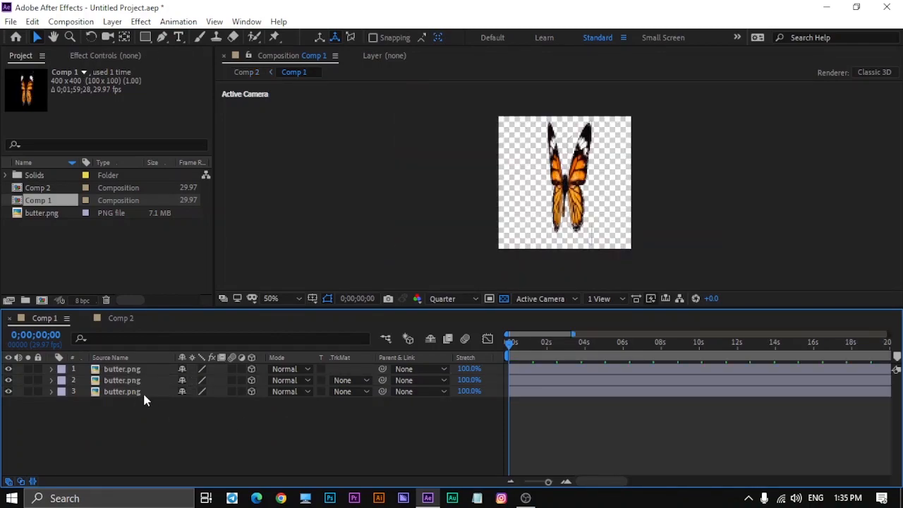
{"action": "left_click", "coordinate": [143, 391]}
{"action": "left_click", "coordinate": [139, 383], "text": "ctrl"}
{"action": "key", "text": "r"}
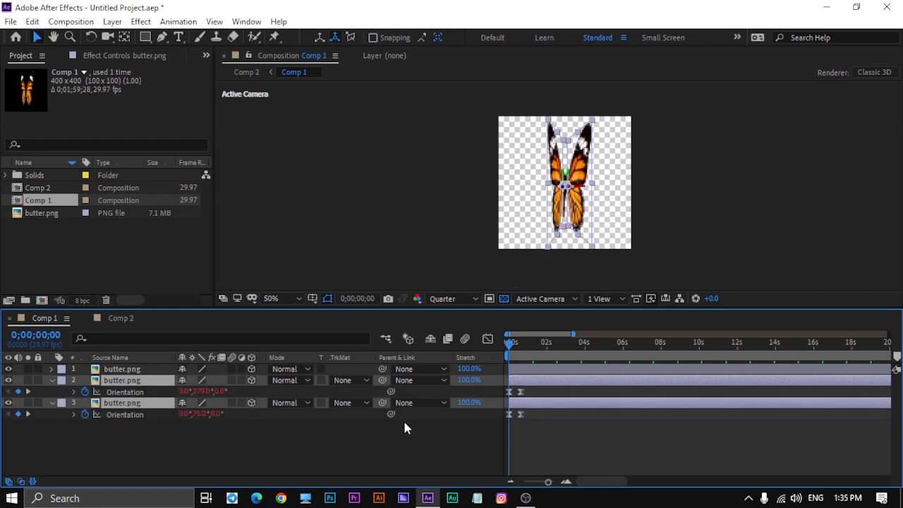
{"action": "left_click_drag", "start_coordinate": [600, 481], "coordinate": [553, 487]}
{"action": "left_click_drag", "start_coordinate": [585, 433], "coordinate": [572, 392]}
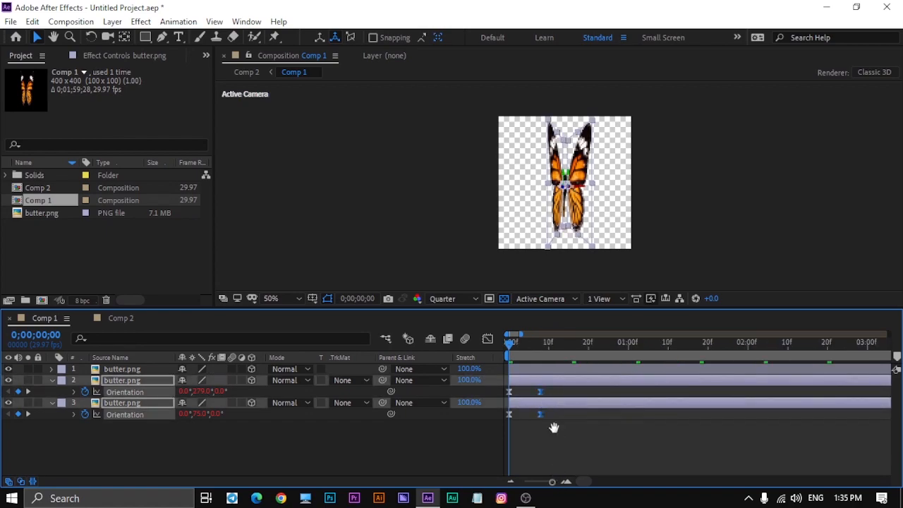
{"action": "key", "text": "space"}
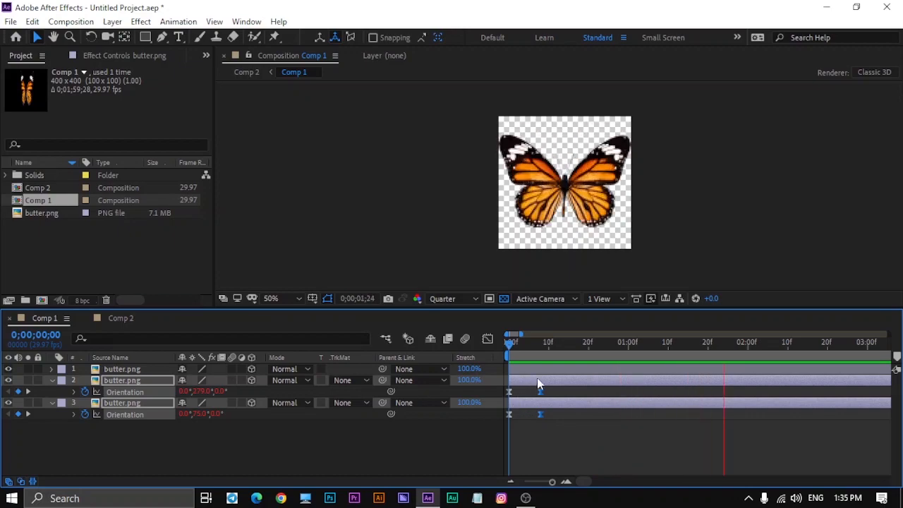
{"action": "key", "text": "space"}
- Return to Comp 2 and play the butterfly's flight from the first frame to check the wing speed
{"action": "left_click", "coordinate": [121, 318]}
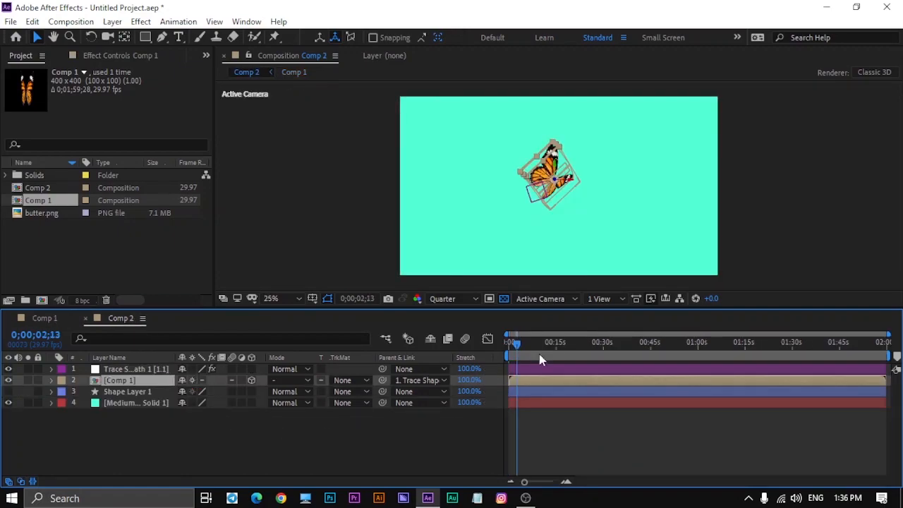
{"action": "left_click_drag", "start_coordinate": [520, 349], "coordinate": [474, 358]}
{"action": "key", "text": "space"}
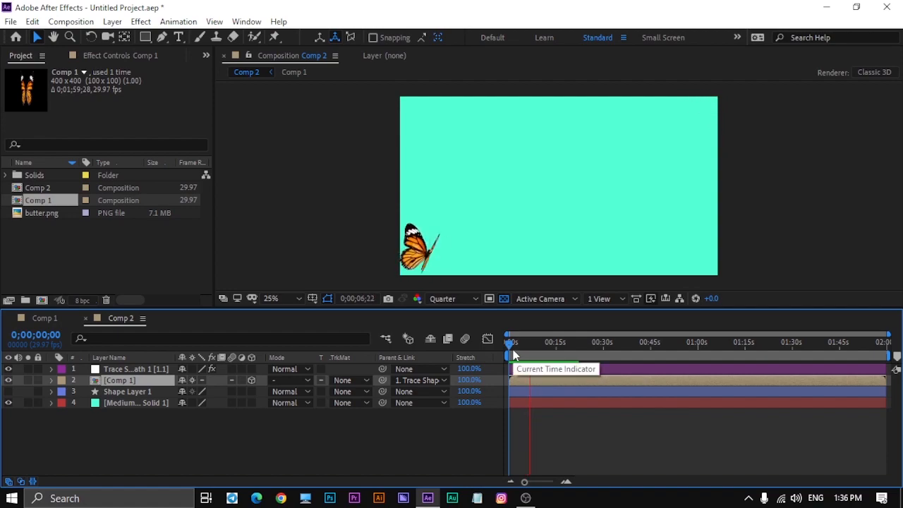
{"action": "key", "text": "space"}
{"action": "left_click_drag", "start_coordinate": [537, 348], "coordinate": [493, 361]}
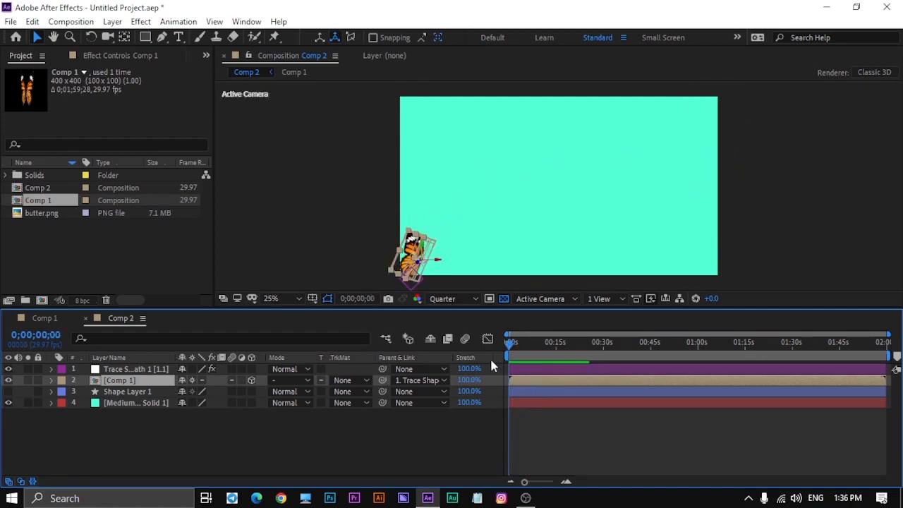
{"action": "left_click", "coordinate": [552, 436]}
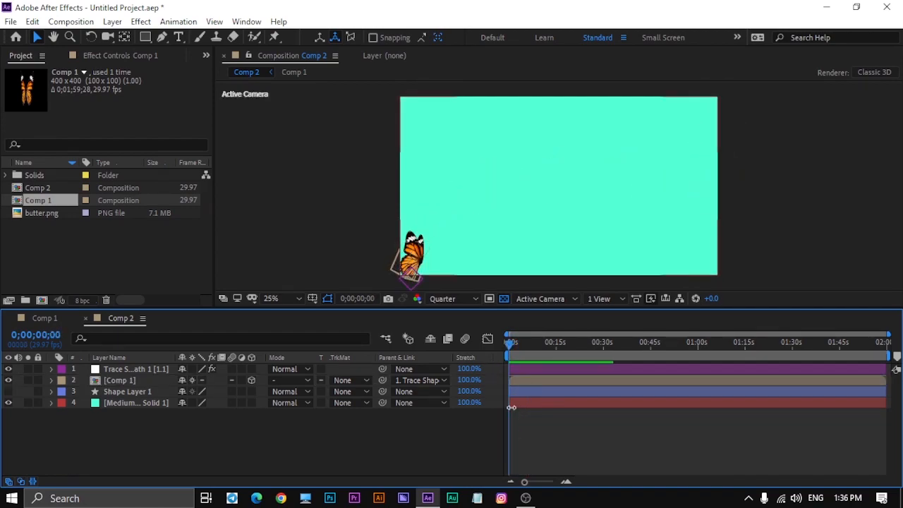